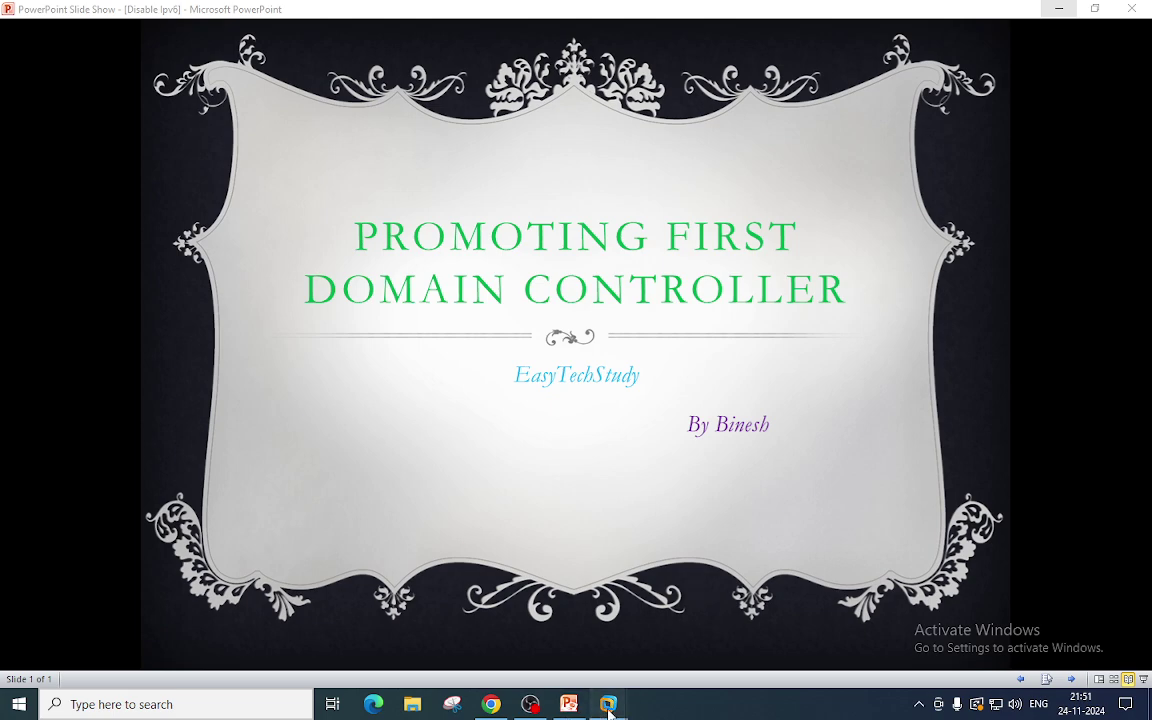
Unlock the DC virtual machine with Send Ctrl+Alt+Del and sign in with the Administrator password.
mouse_move(608, 704)
left_click(745, 589)
key("ctrl+alt")
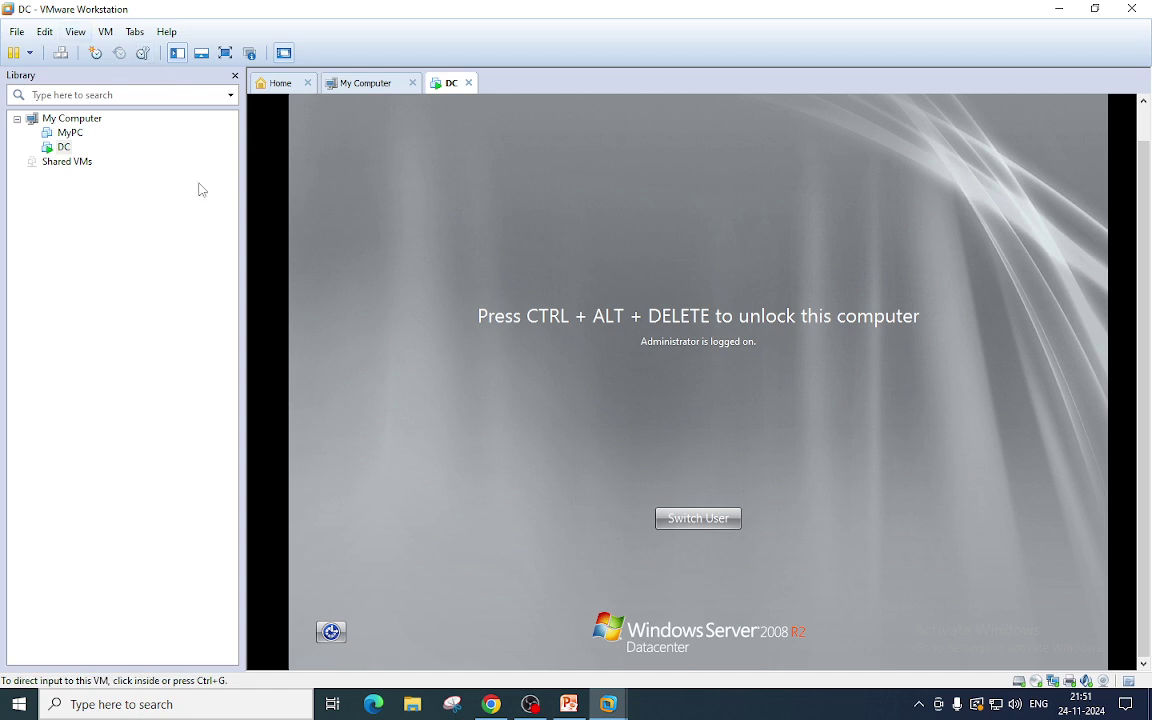
left_click(105, 31)
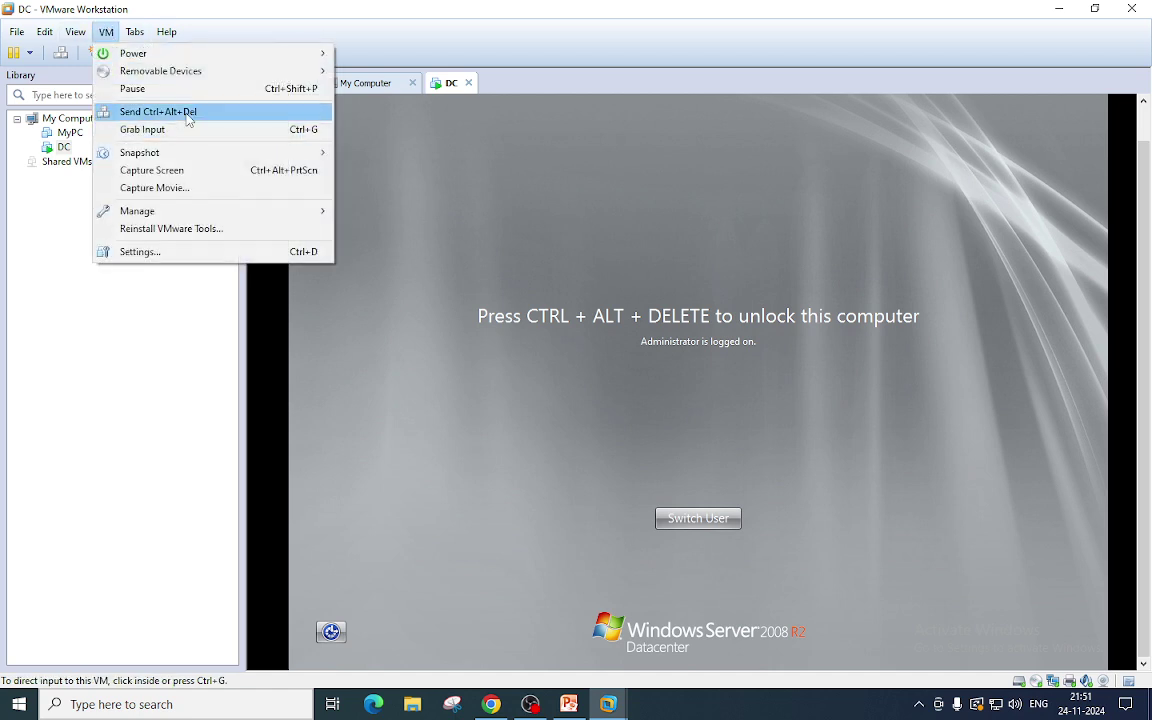
left_click(188, 113)
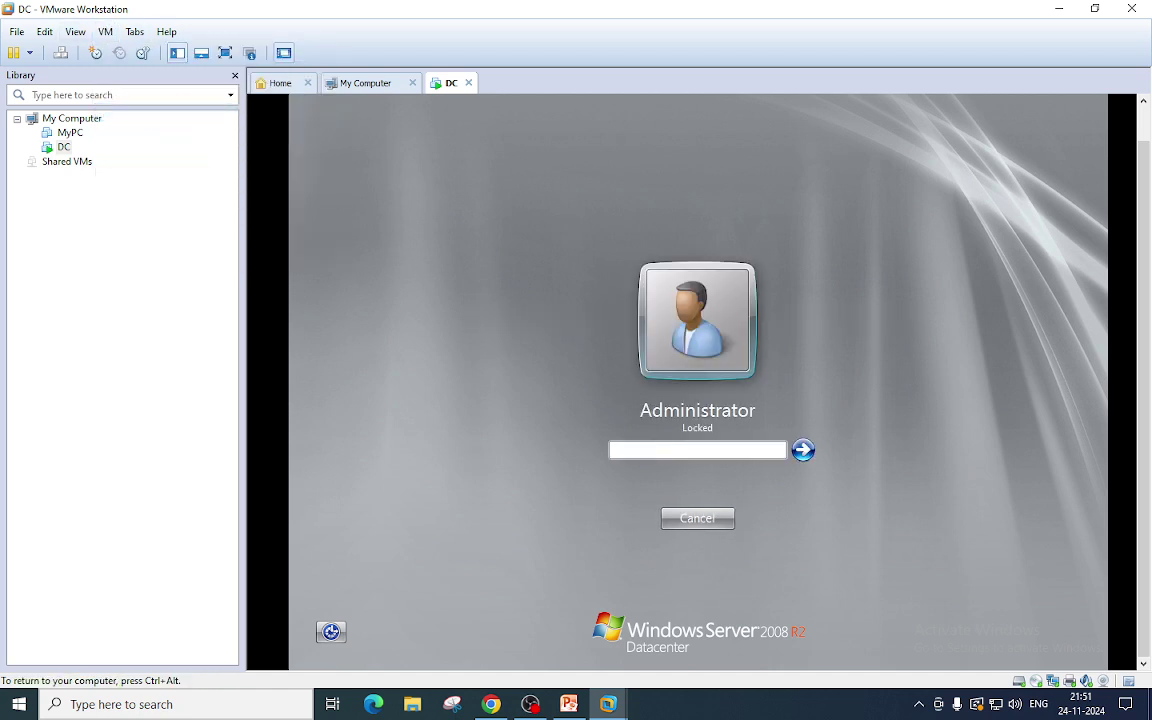
type("Password123")
key("Return")
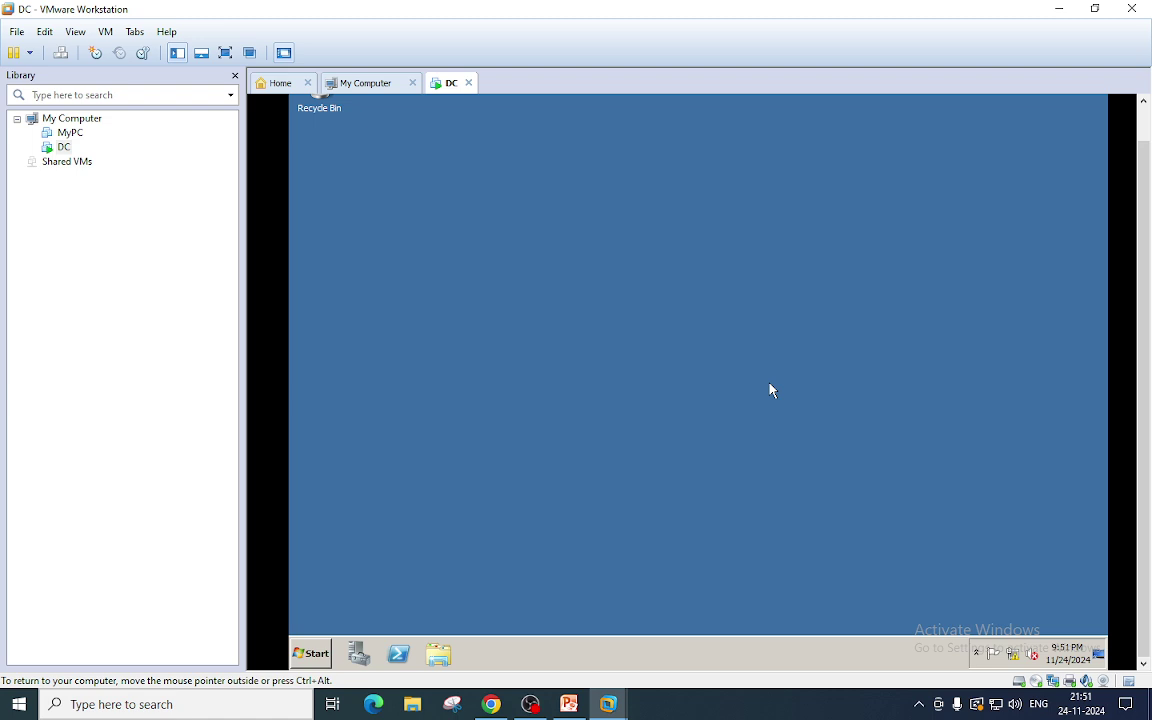
Launch Computer Management with compmgmt.msc from the Run box.
left_click(310, 653)
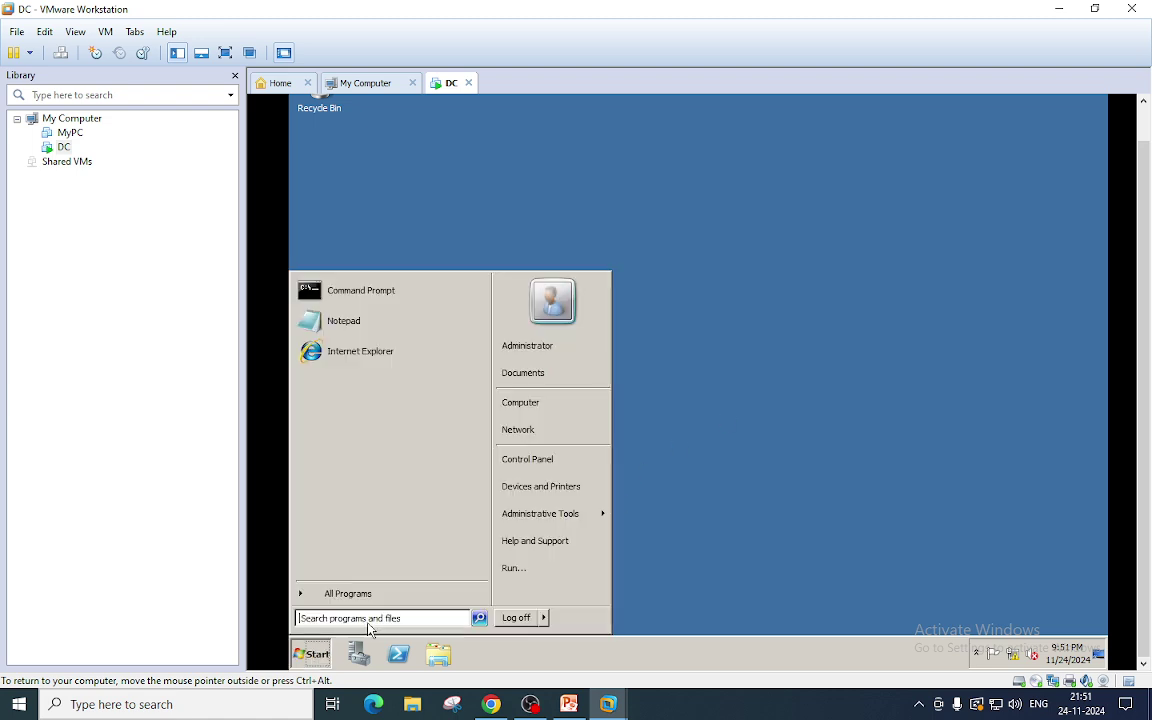
left_click(527, 572)
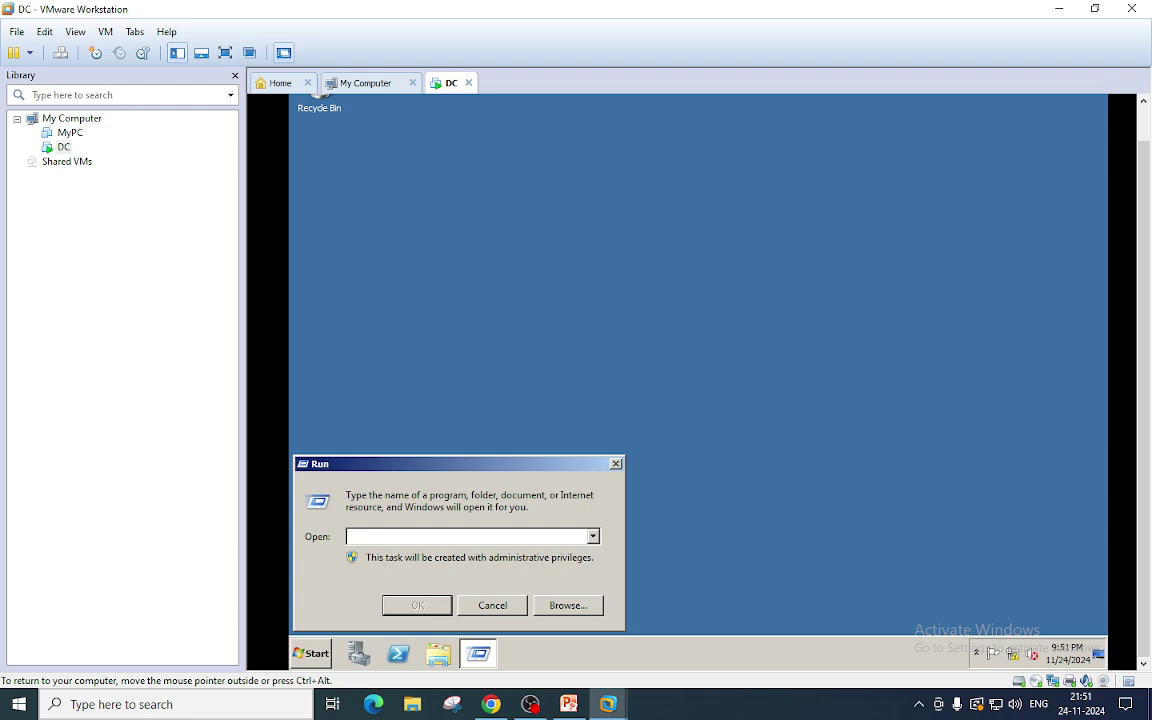
type("comp")
key("BackSpace")
type("pmgmt.msc")
key("Return")
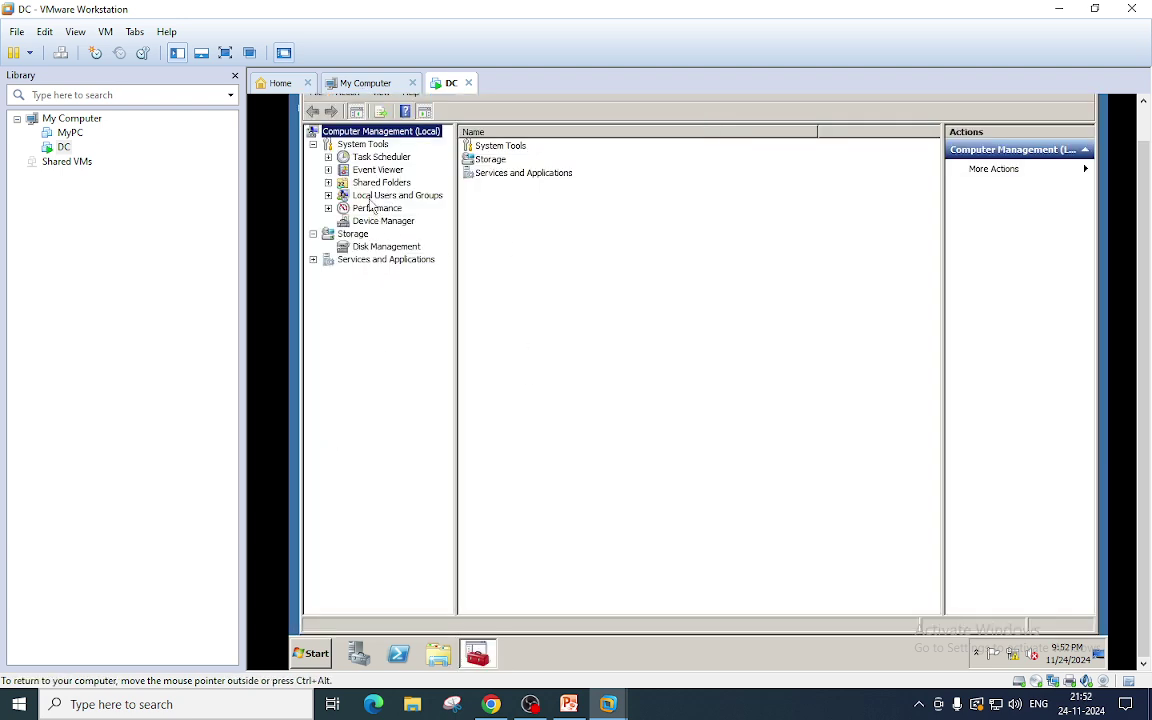
List the local users, then open Set Password for Administrator and cancel it.
left_click(371, 197)
double_click(371, 197)
left_click(379, 208)
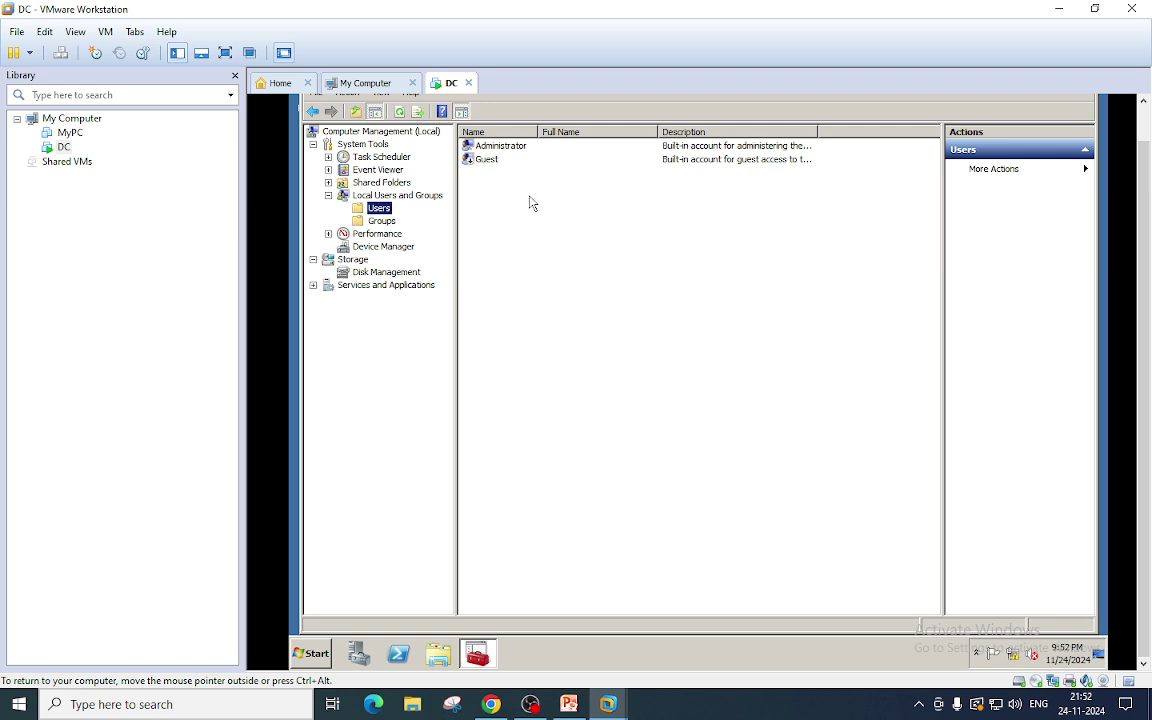
right_click(492, 147)
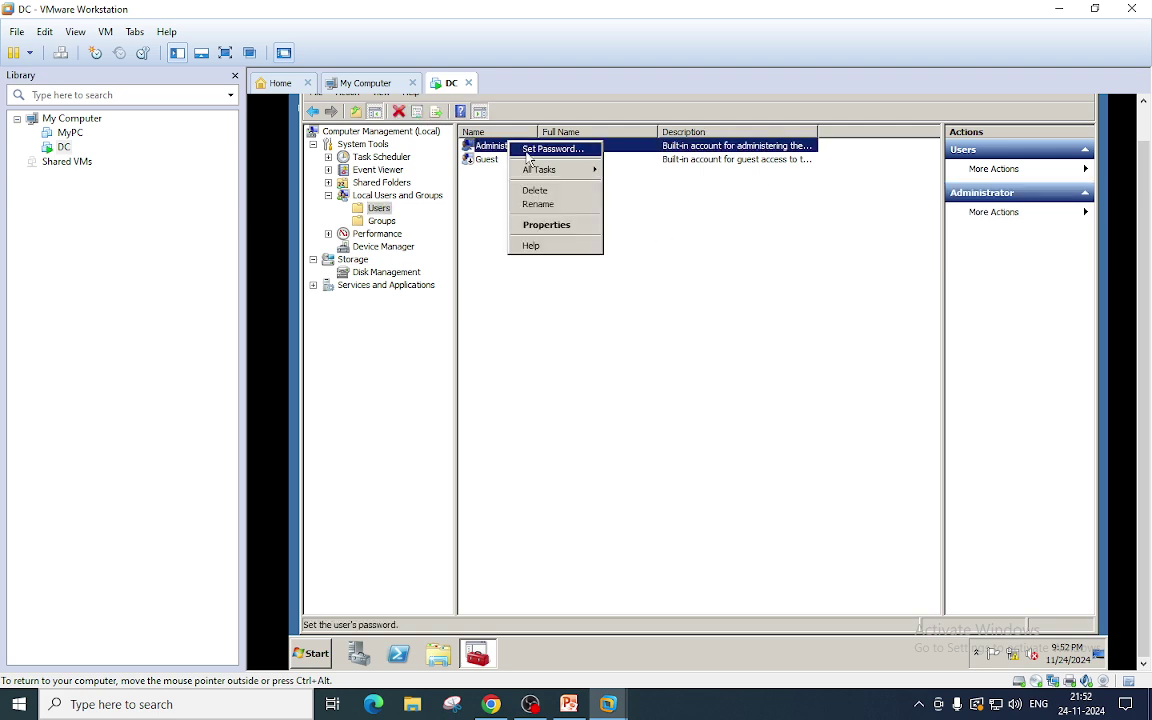
left_click(535, 147)
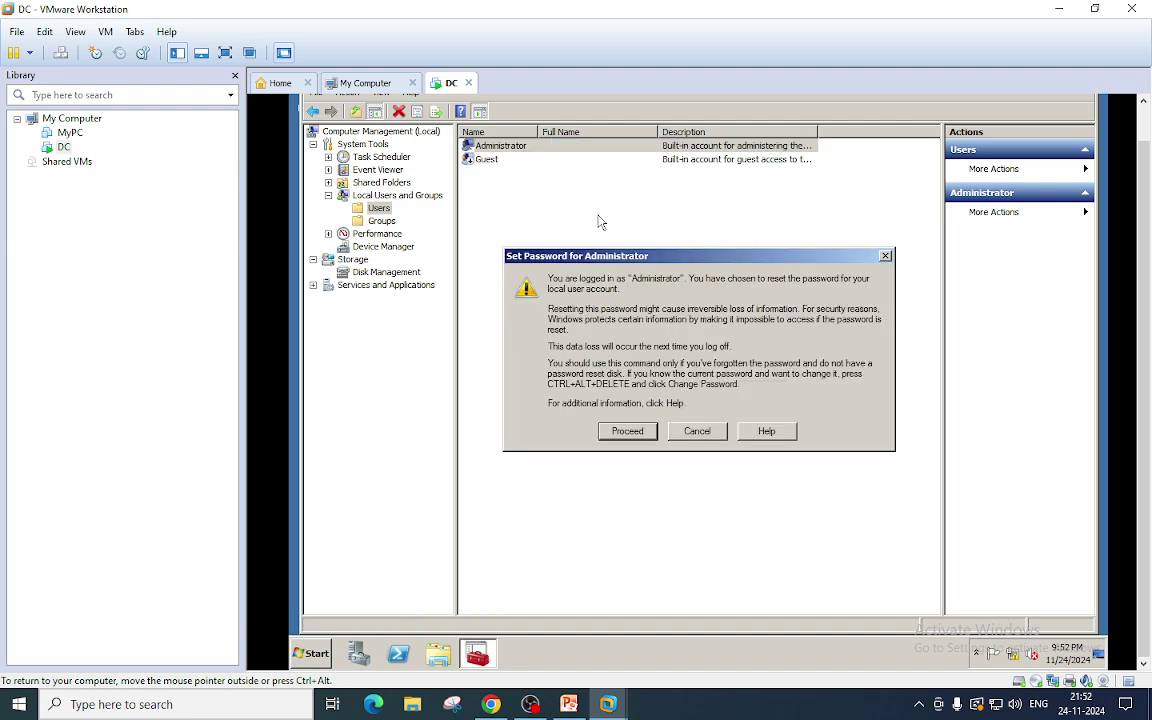
left_click(697, 431)
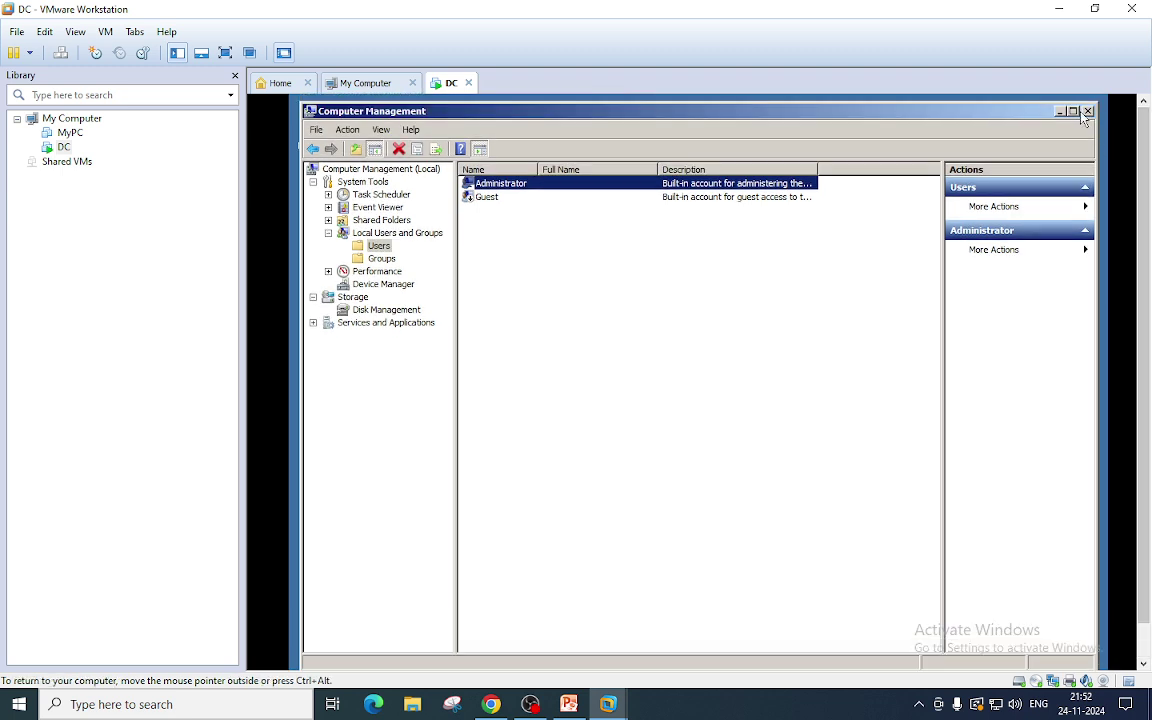
Close Computer Management and open Local Area Connection properties via ncpa.cpl.
left_click(1086, 112)
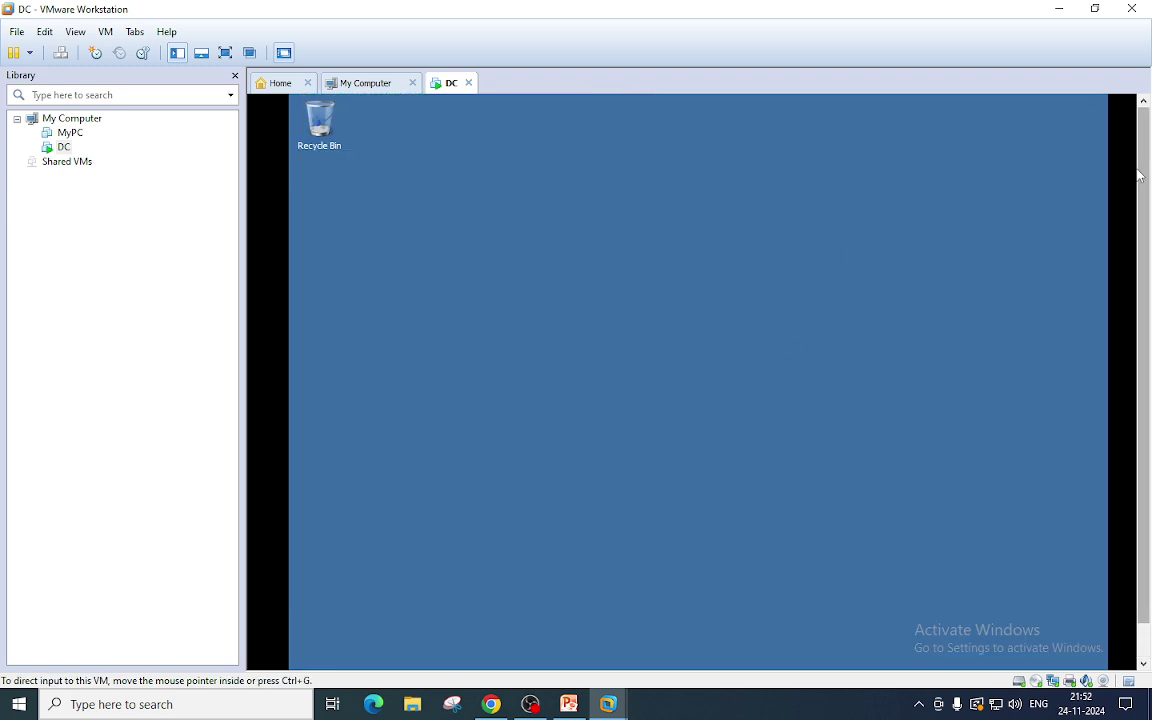
left_click(310, 656)
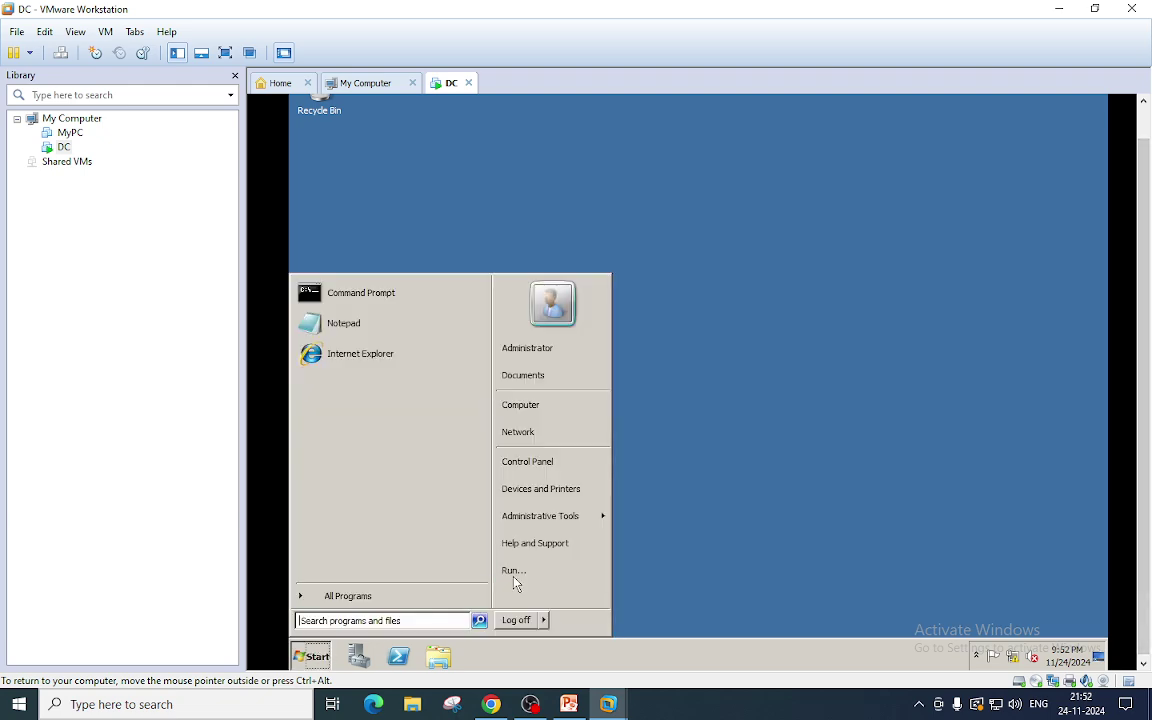
left_click(514, 571)
type("n")
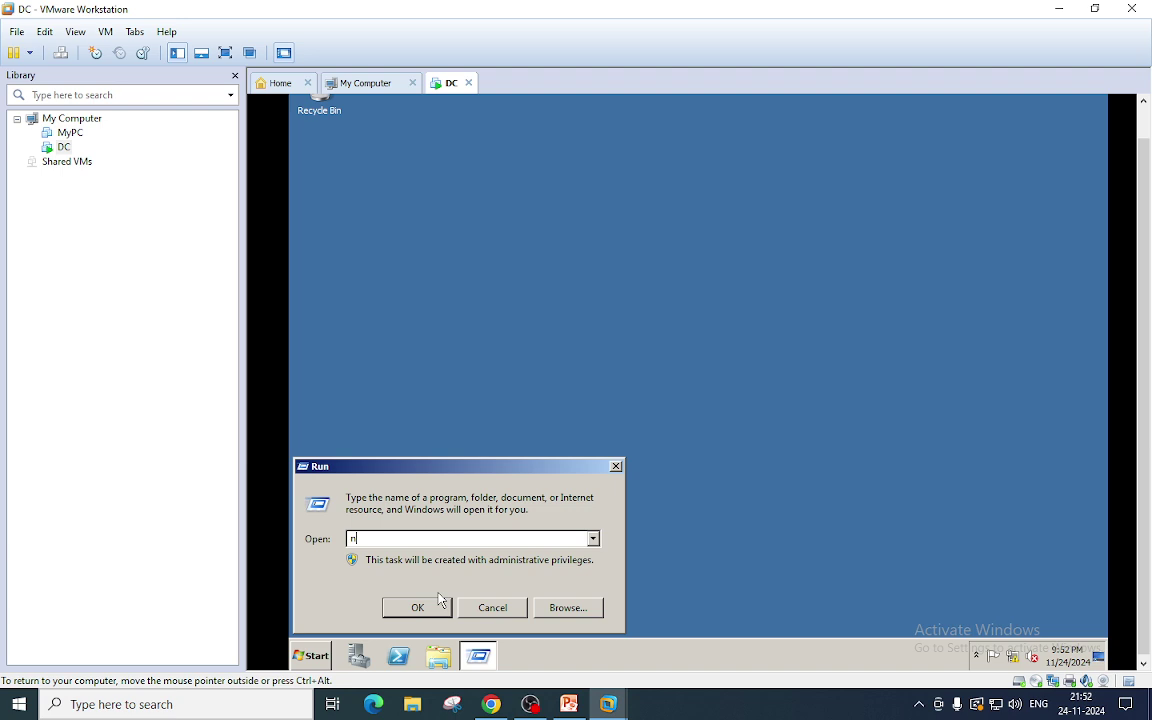
type("cpa.cpl")
left_click(417, 607)
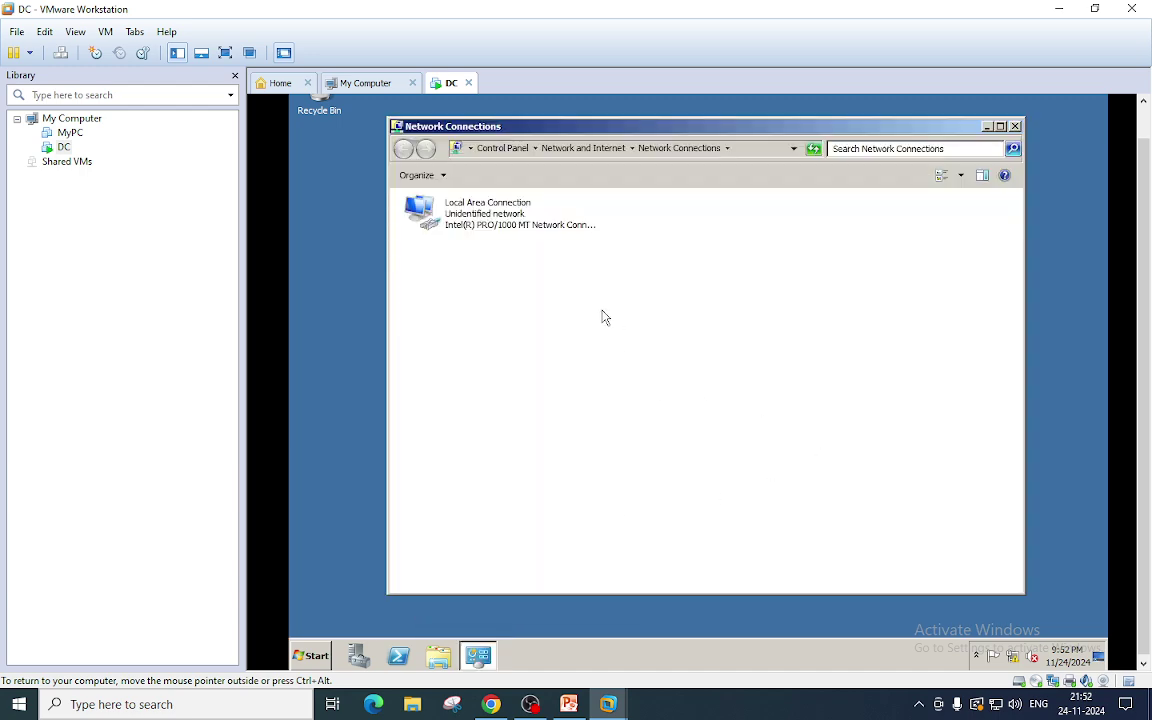
right_click(521, 224)
left_click(573, 356)
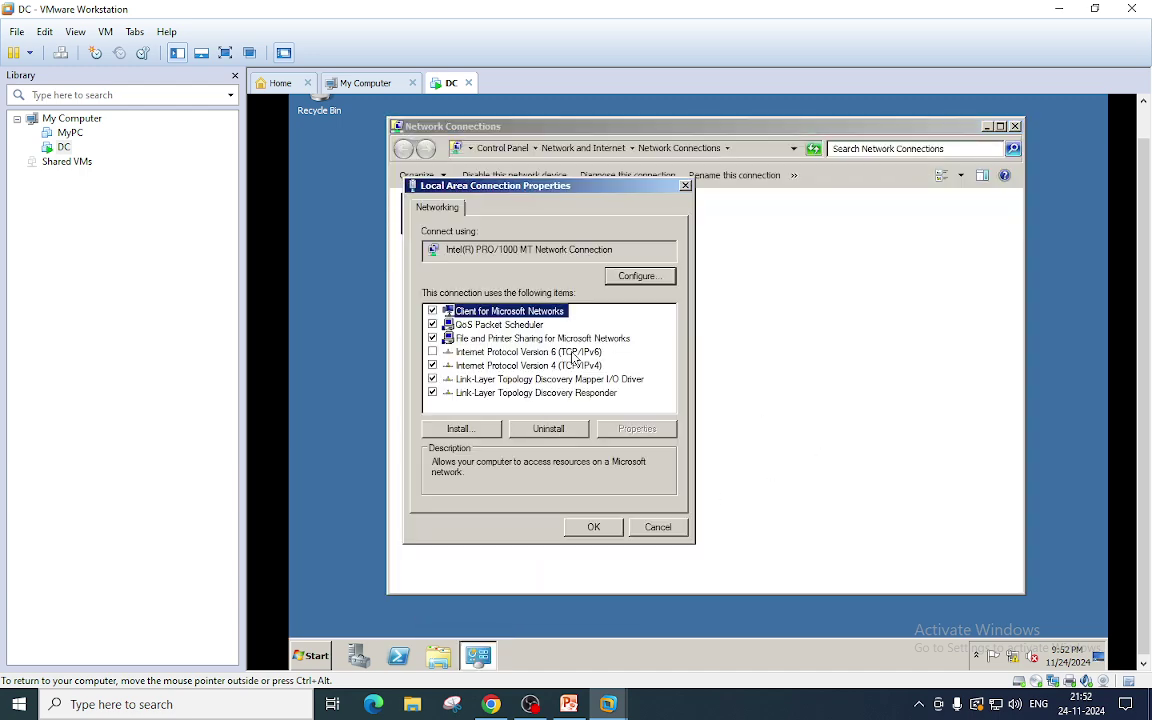
In the IPv4 properties, change the Preferred DNS server to 192.168.100.100.
left_click(530, 365)
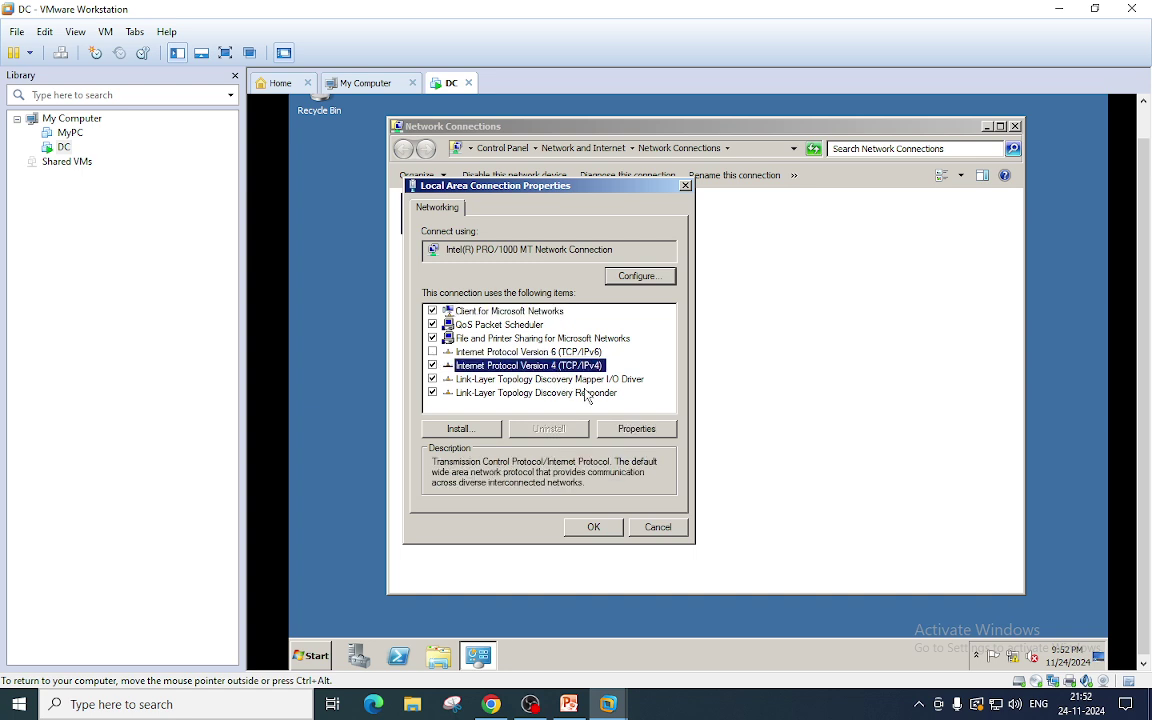
left_click(636, 428)
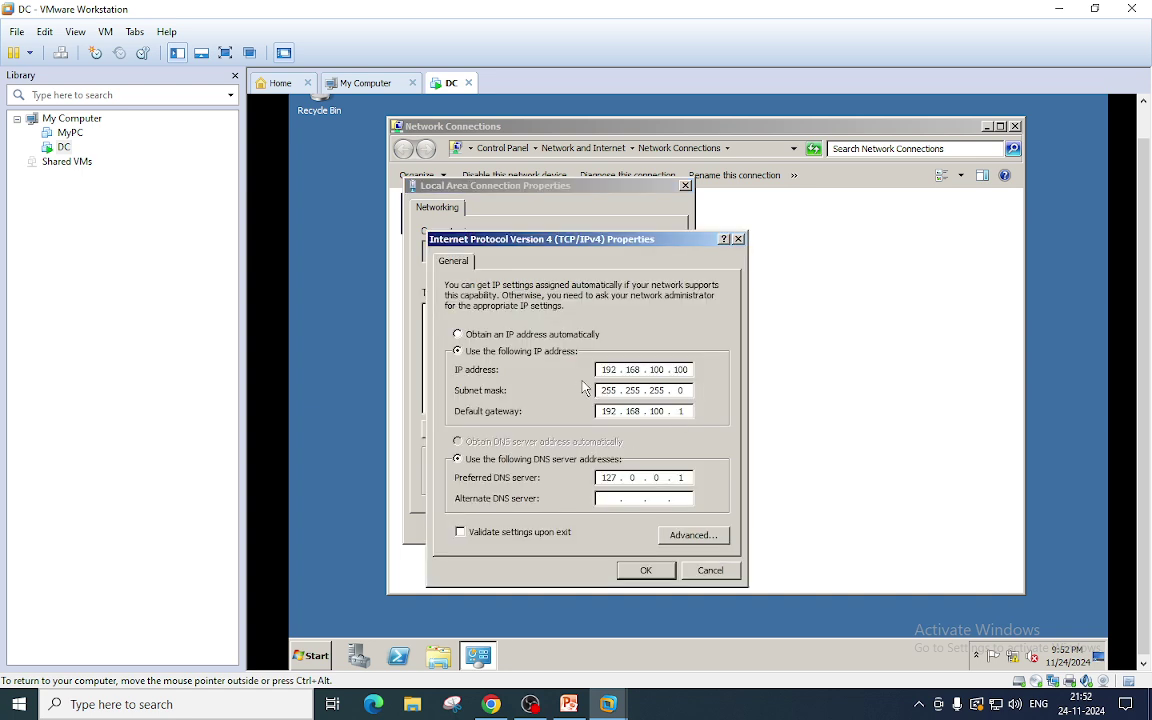
double_click(608, 477)
left_click(682, 477)
key("BackSpace")
key("BackSpace")
key("BackSpace")
key("BackSpace")
key("BackSpace")
type("192 . 168 . 100 . 100")
Save the IPv4 settings with OK and close Local Area Connection Properties.
left_click(650, 570)
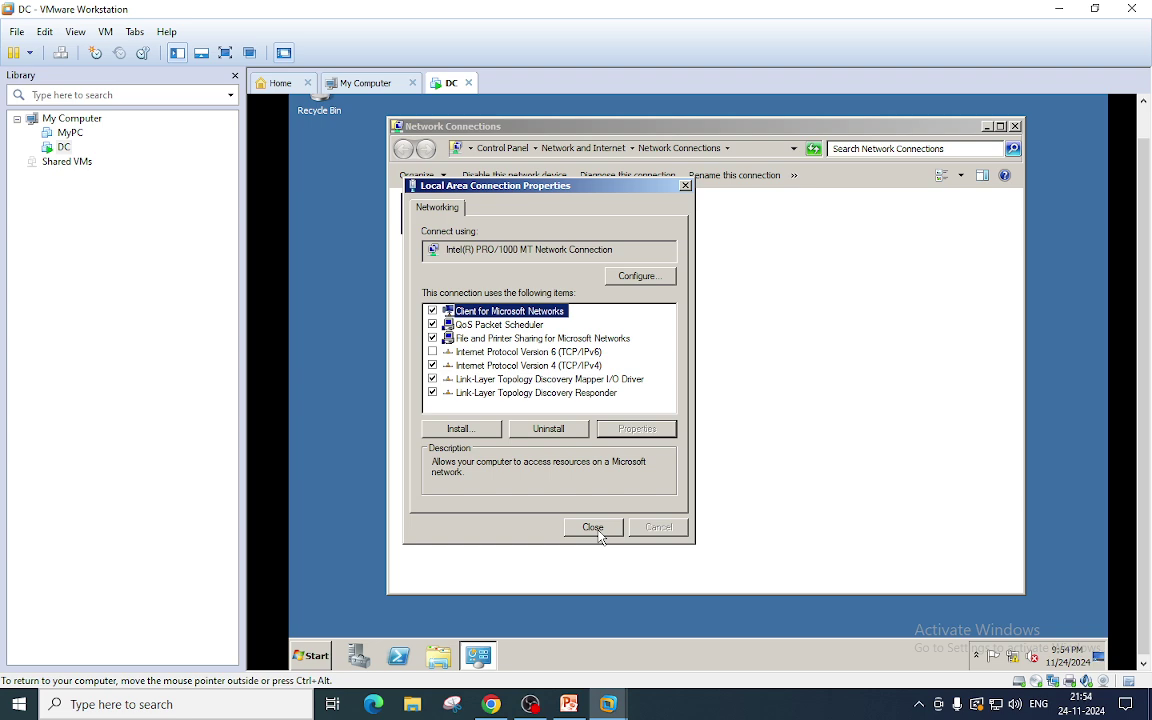
left_click(596, 530)
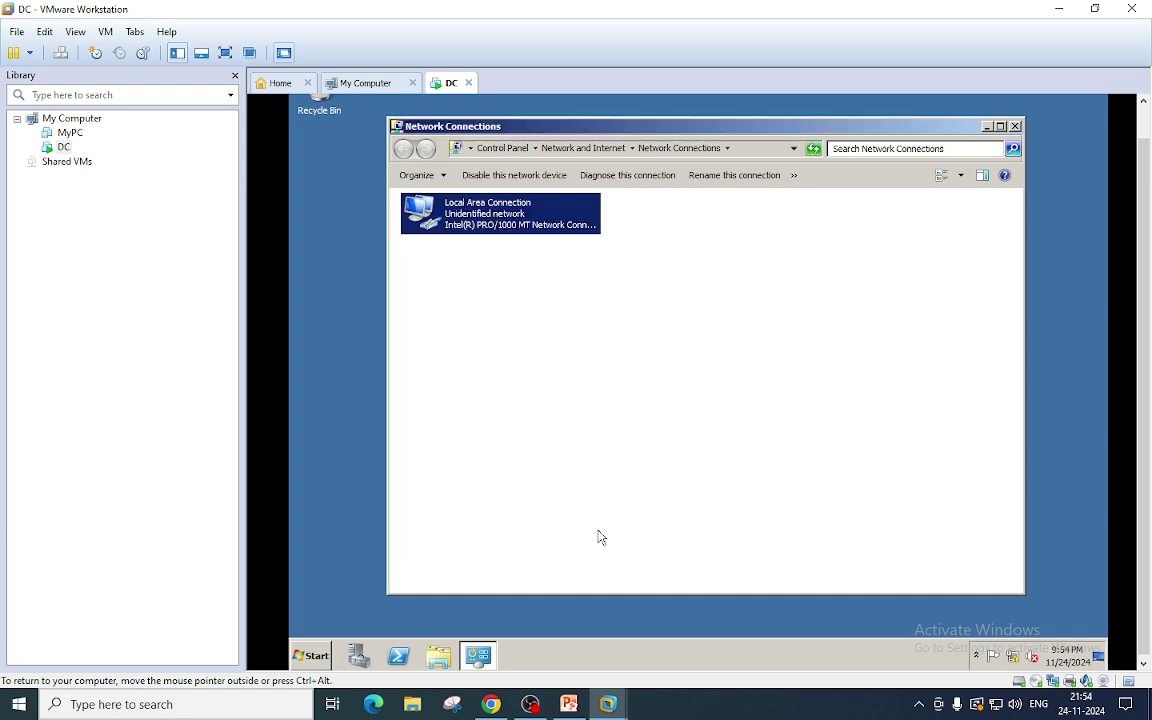
Close Network Connections and open Windows Firewall with firewall.cpl.
left_click(1014, 128)
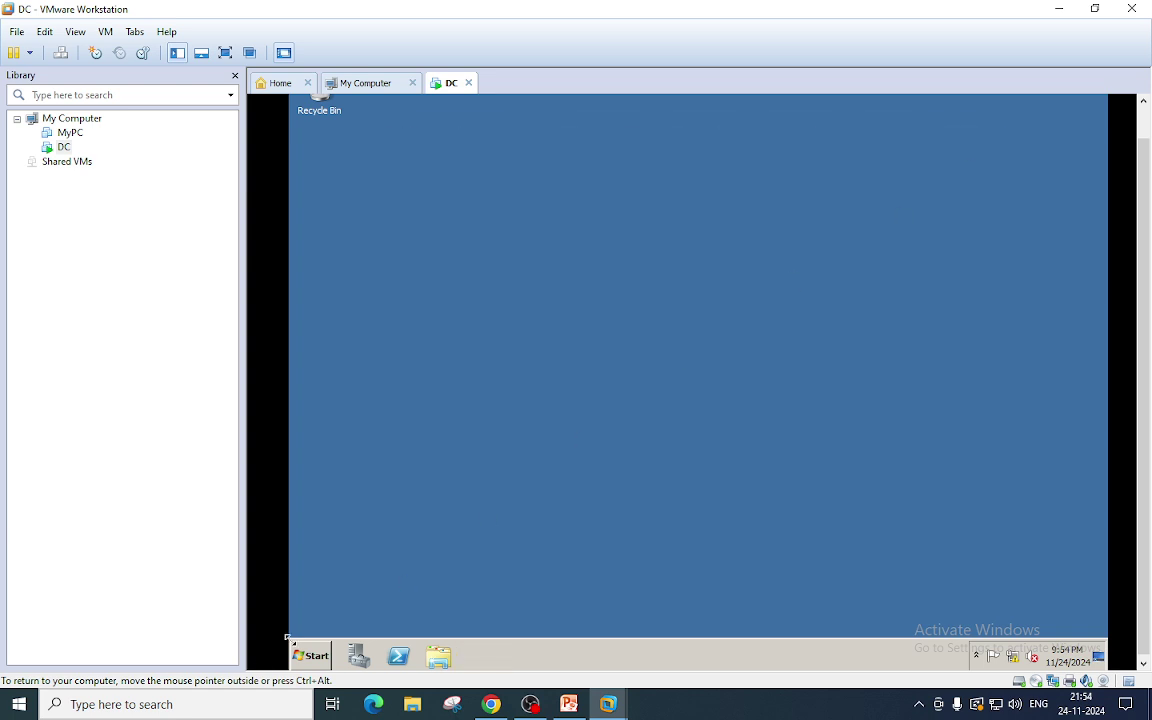
left_click(302, 654)
left_click(514, 570)
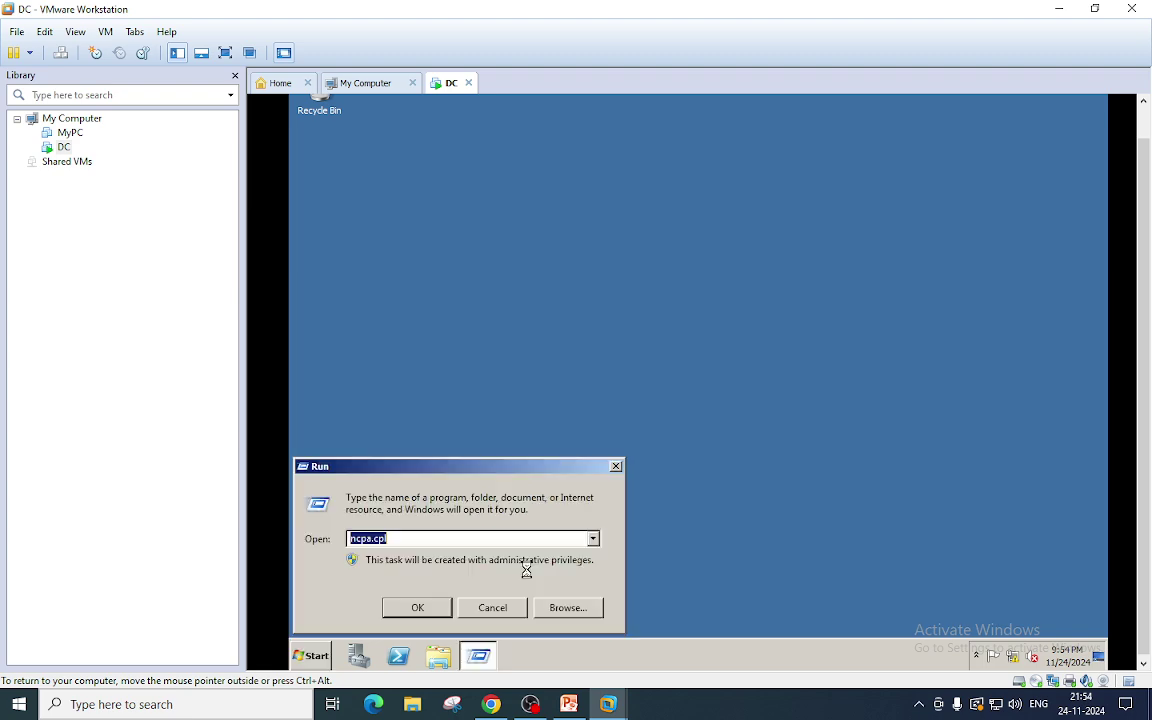
type("firewall.cpl")
left_click(426, 611)
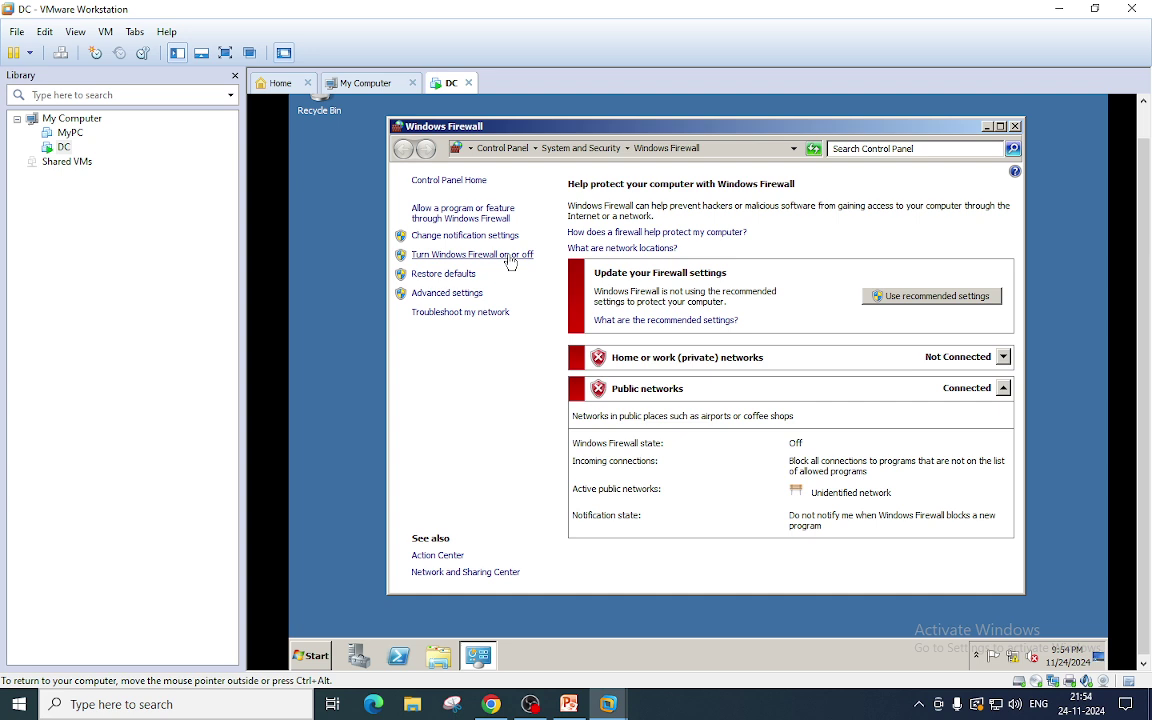
Turn Windows Firewall off for private and public networks, then close the window.
left_click(509, 258)
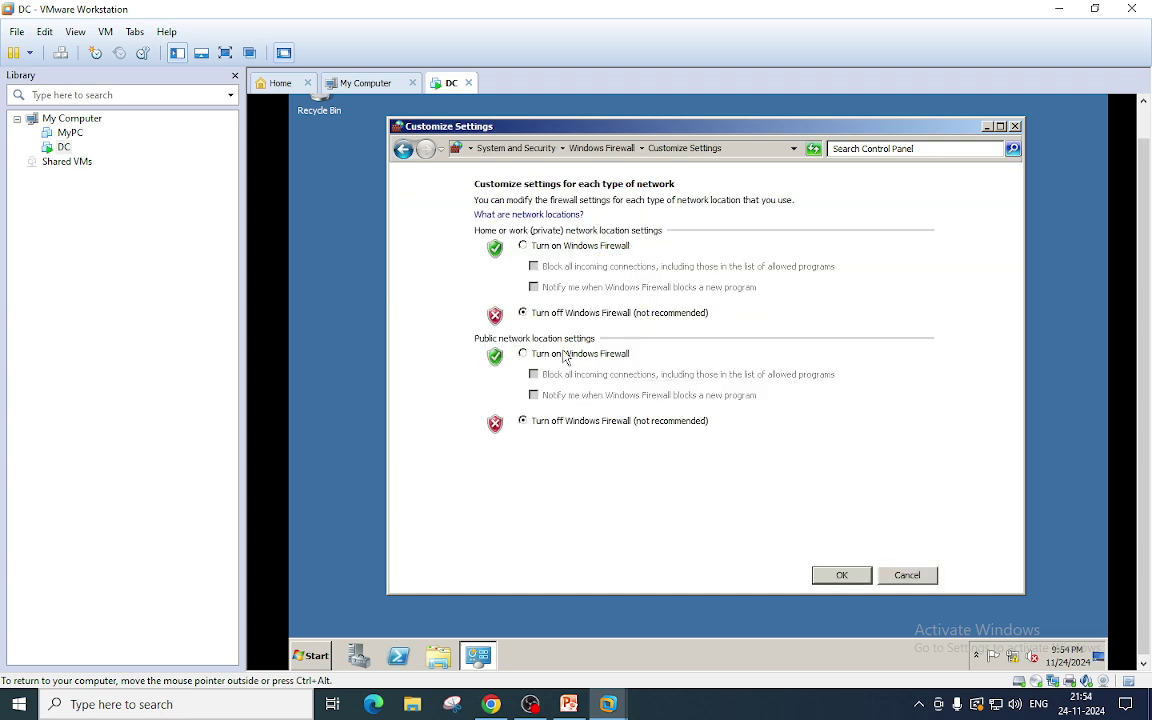
left_click(522, 245)
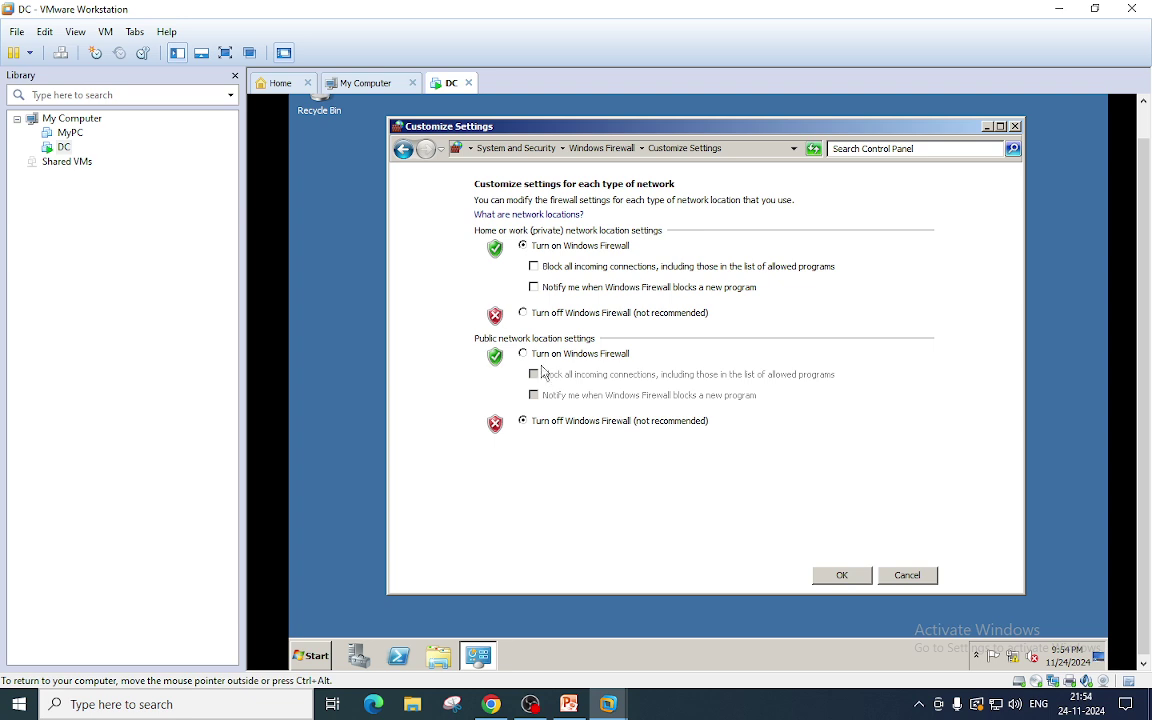
left_click(522, 353)
left_click(841, 574)
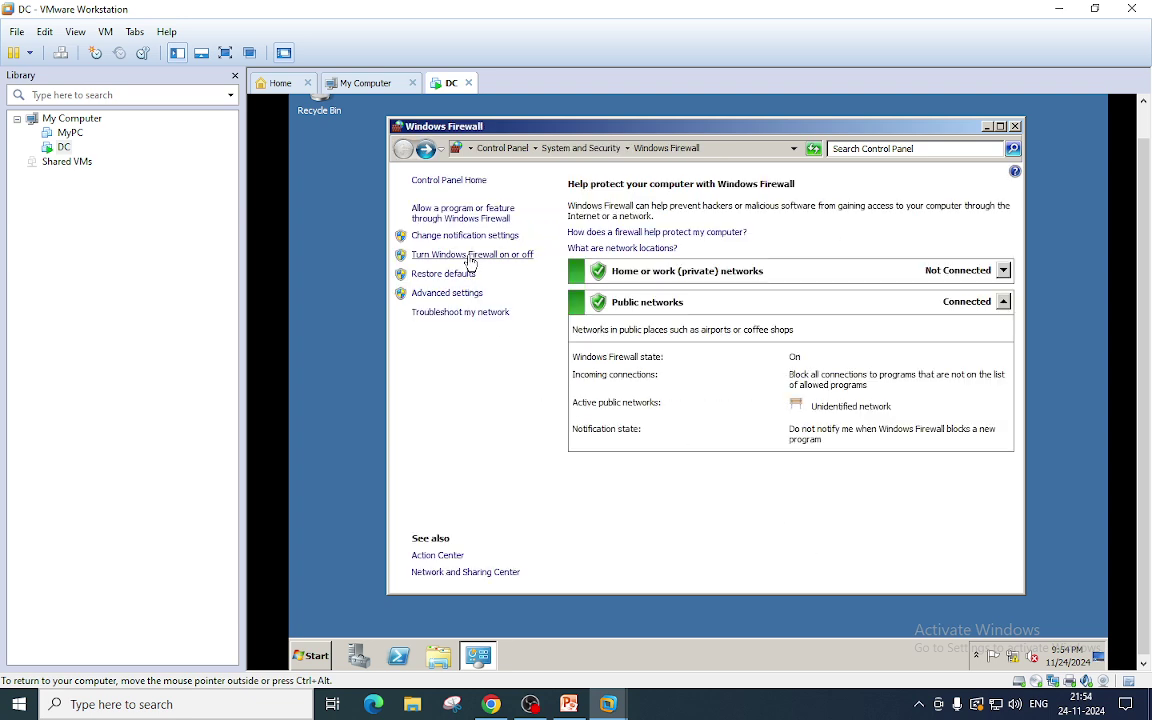
left_click(470, 254)
left_click(521, 312)
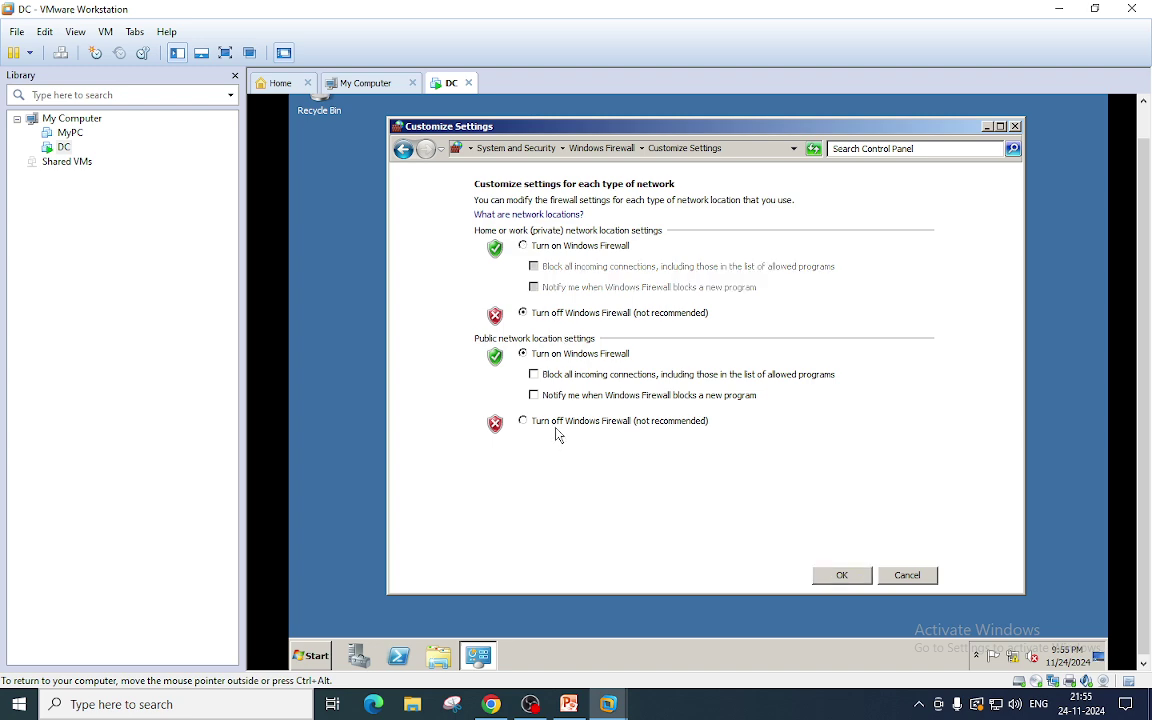
left_click(521, 420)
left_click(845, 579)
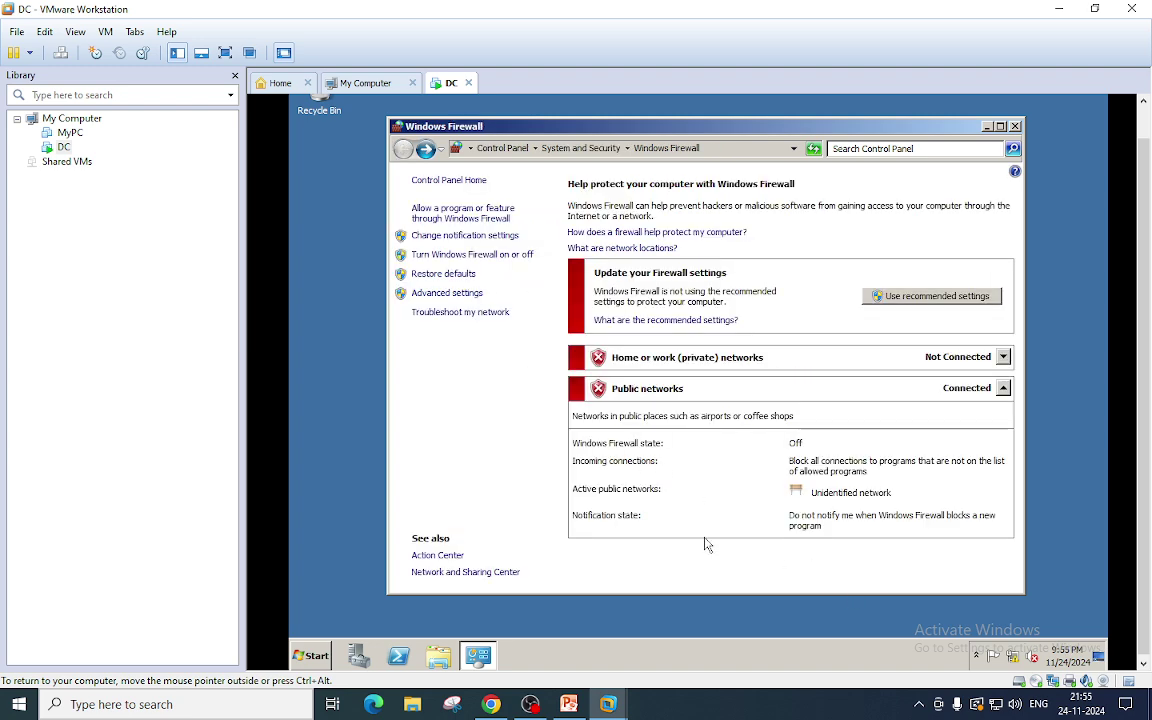
left_click(1015, 126)
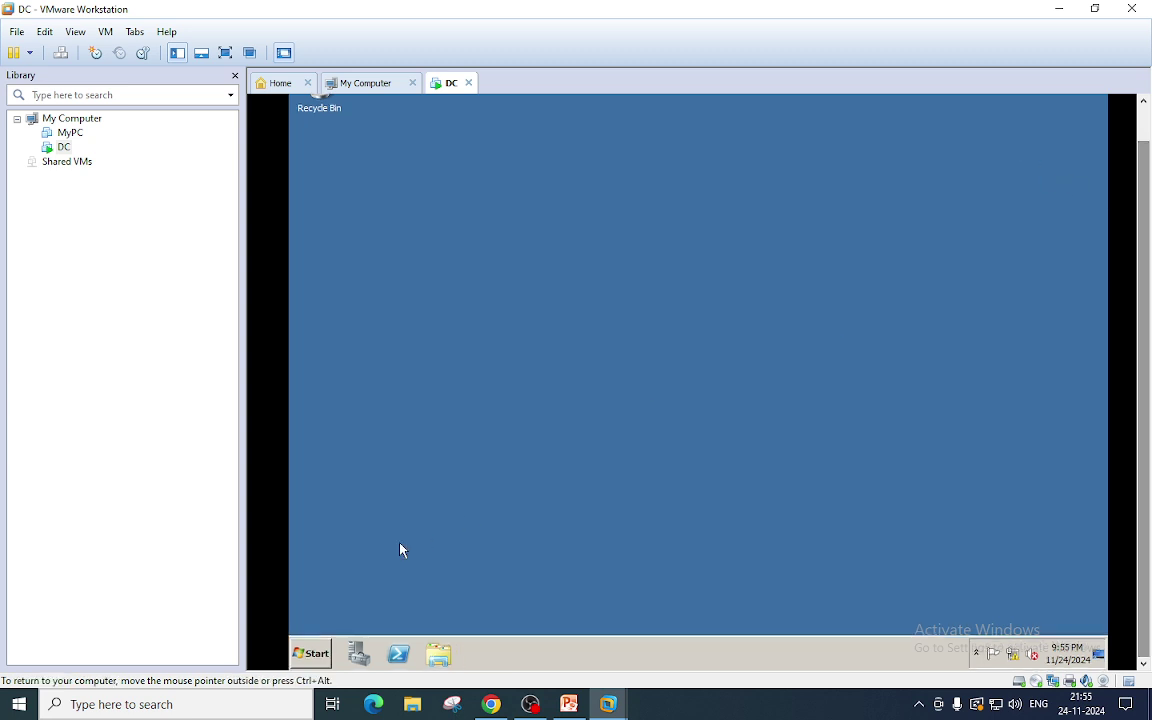
Add and install the Active Directory Domain Services role from Server Manager's Roles page.
left_click(311, 653)
mouse_move(568, 520)
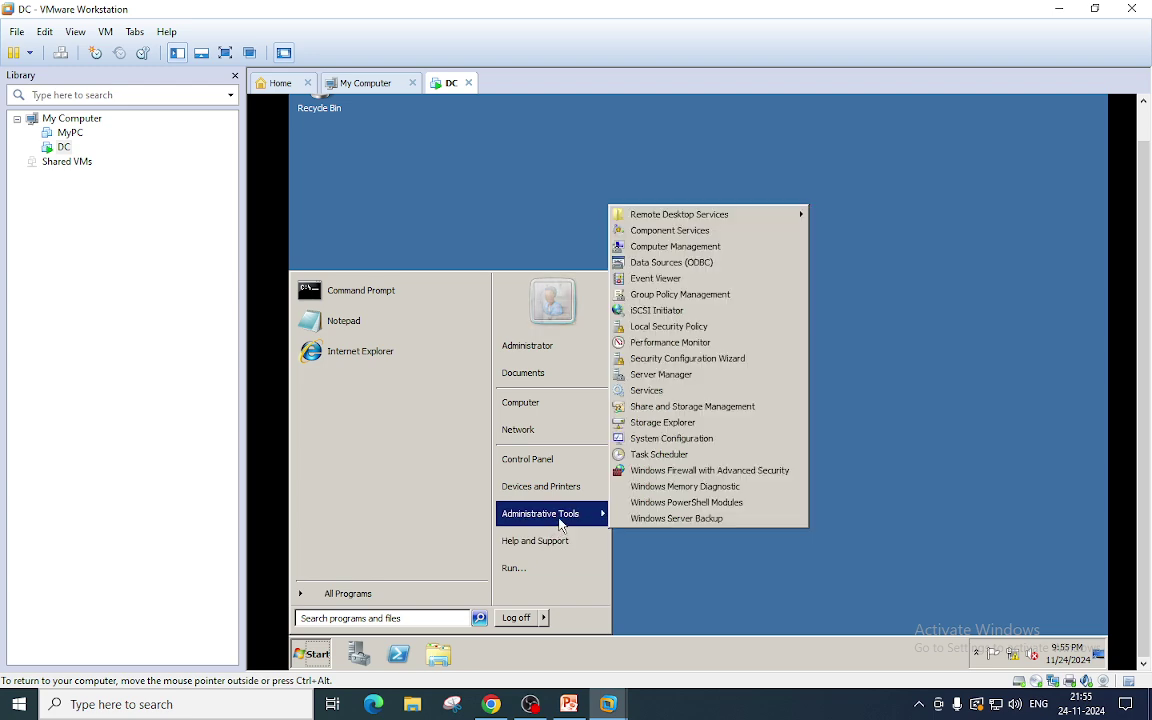
left_click(676, 376)
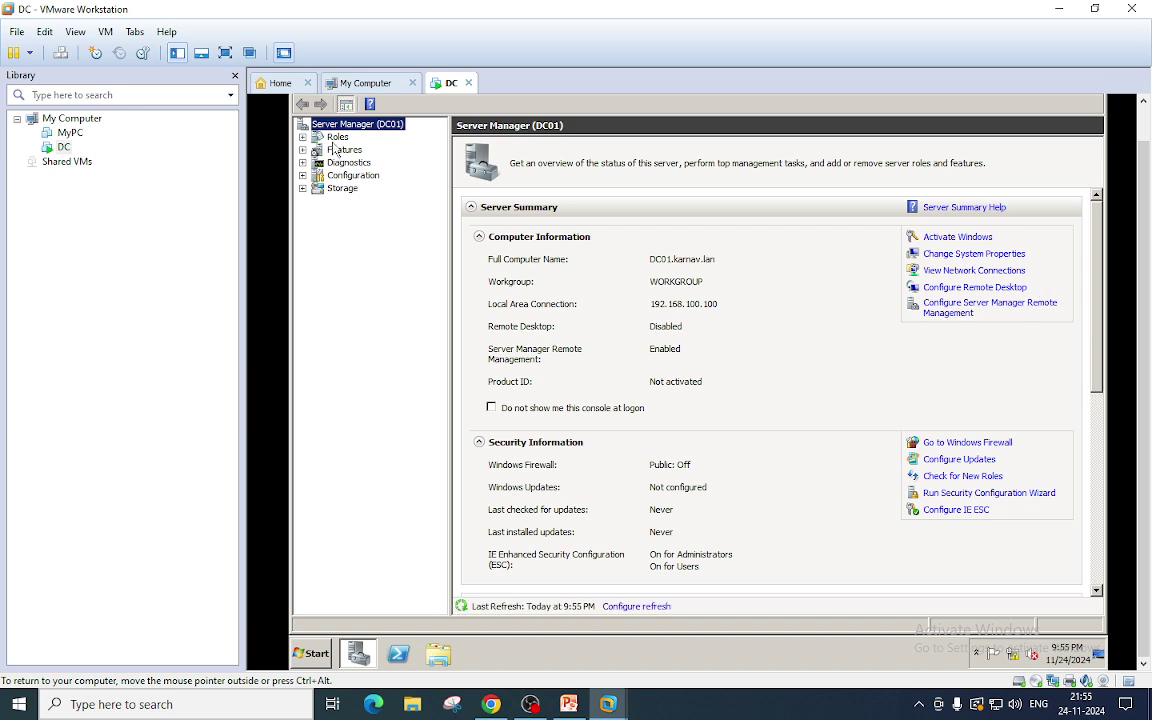
left_click(337, 137)
left_click(947, 238)
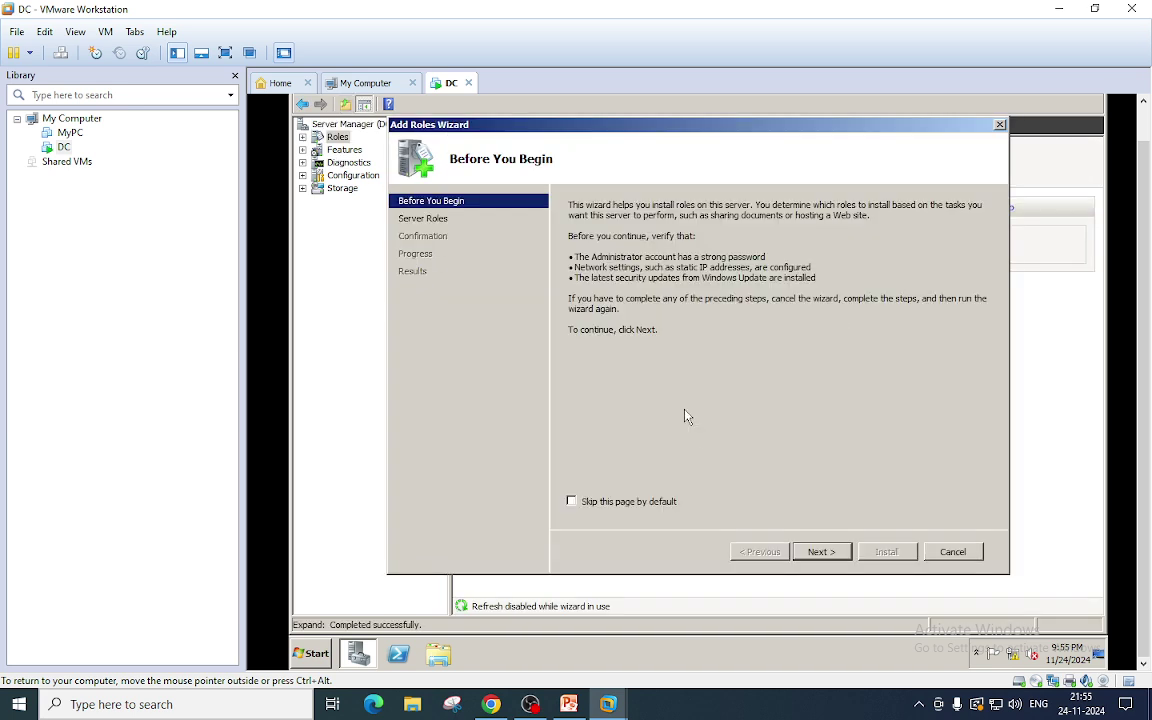
left_click(820, 551)
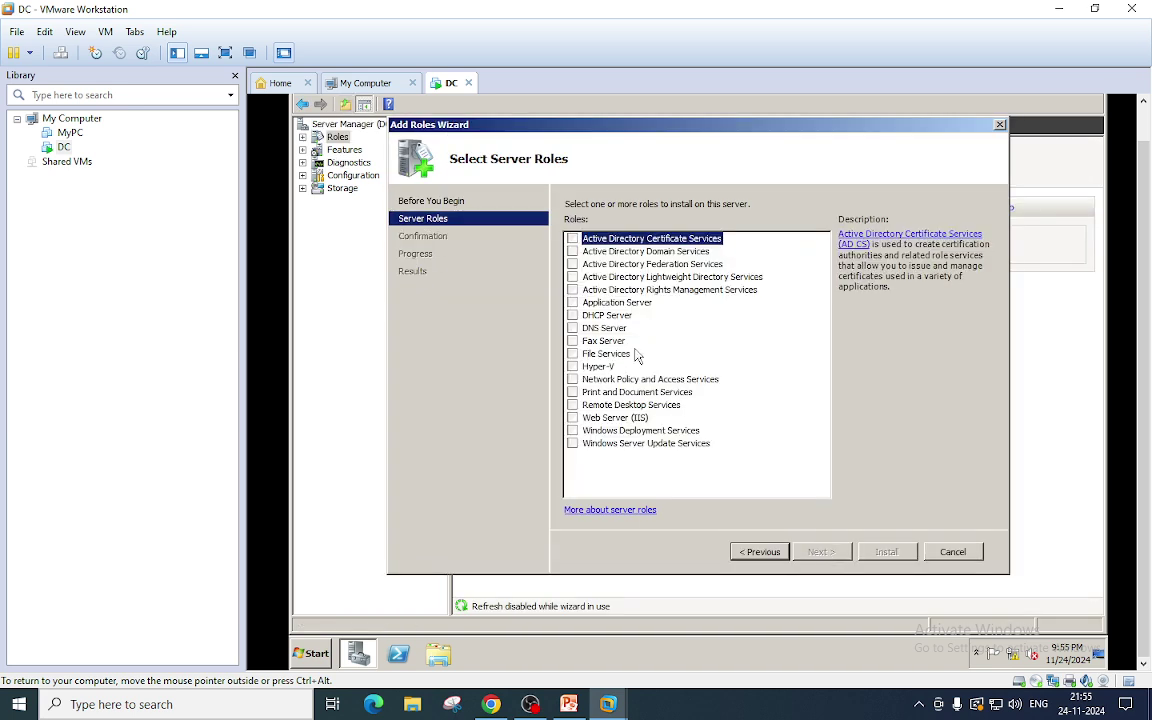
left_click(572, 251)
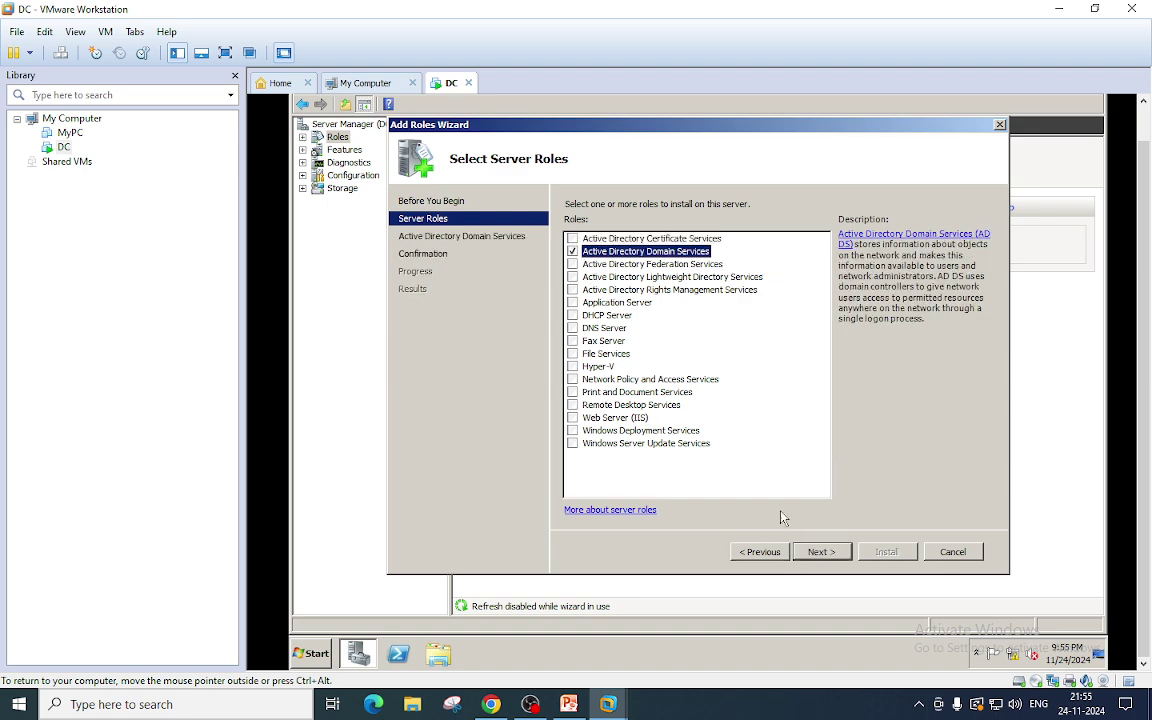
left_click(824, 553)
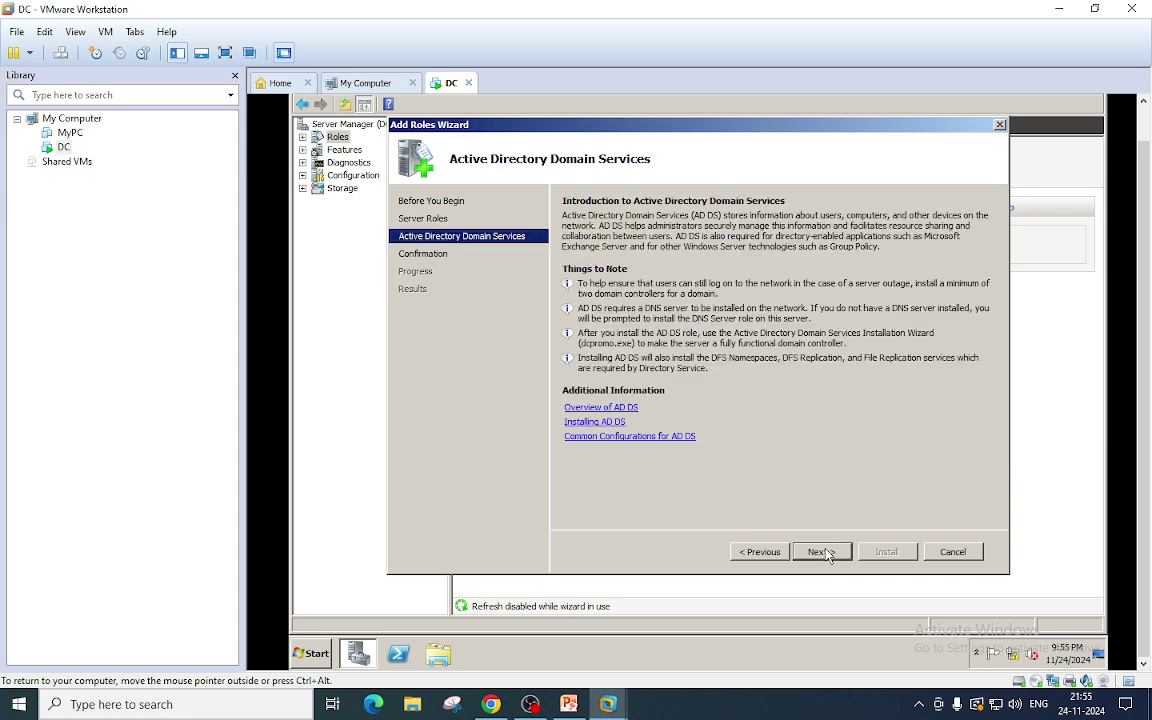
left_click(823, 552)
left_click(884, 556)
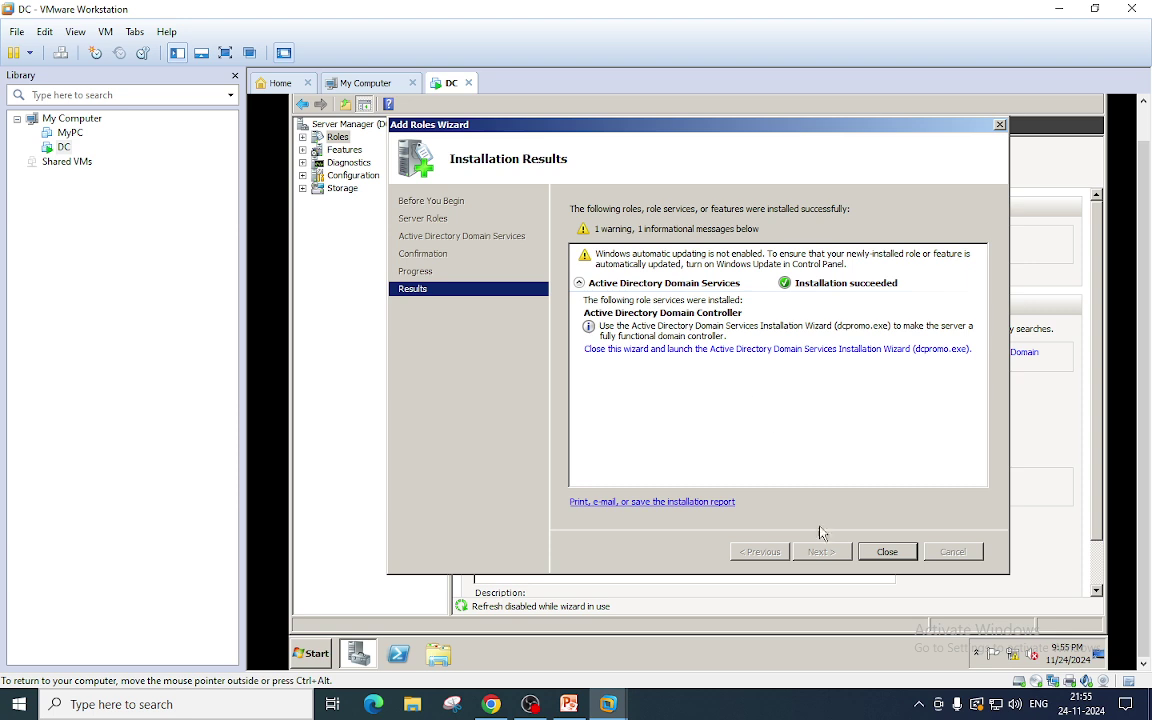
Run dcpromo and choose 'Create a new domain in a new forest' in the wizard.
left_click(311, 653)
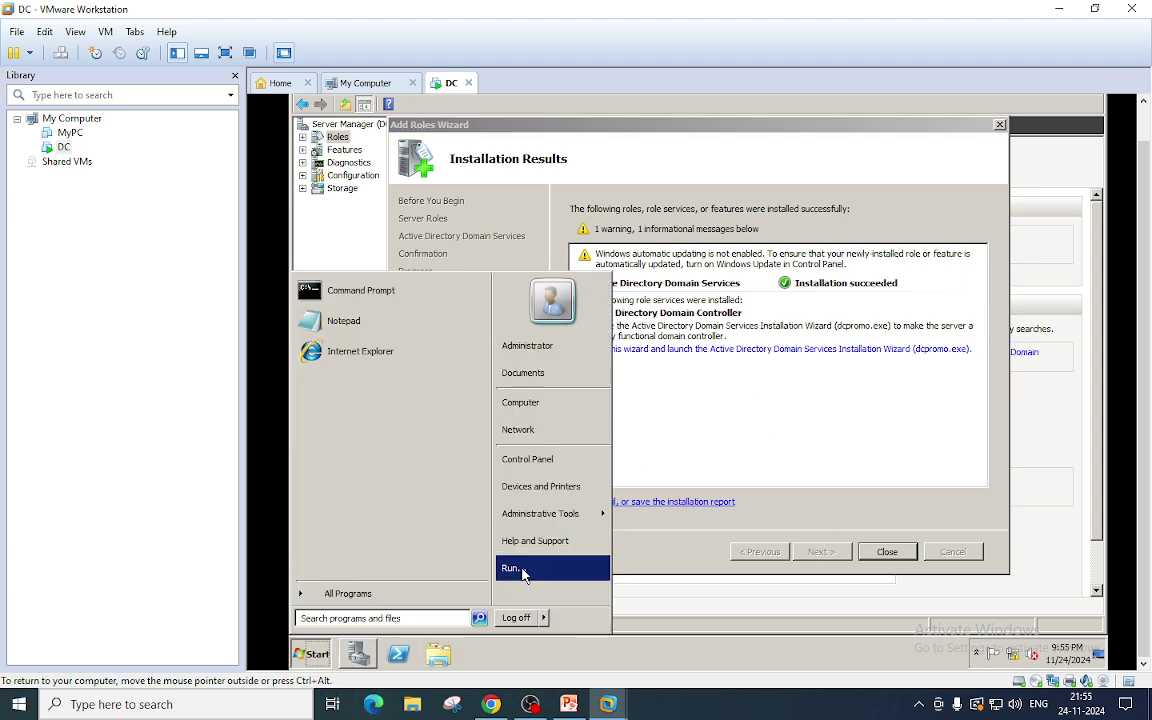
left_click(511, 568)
type("dc")
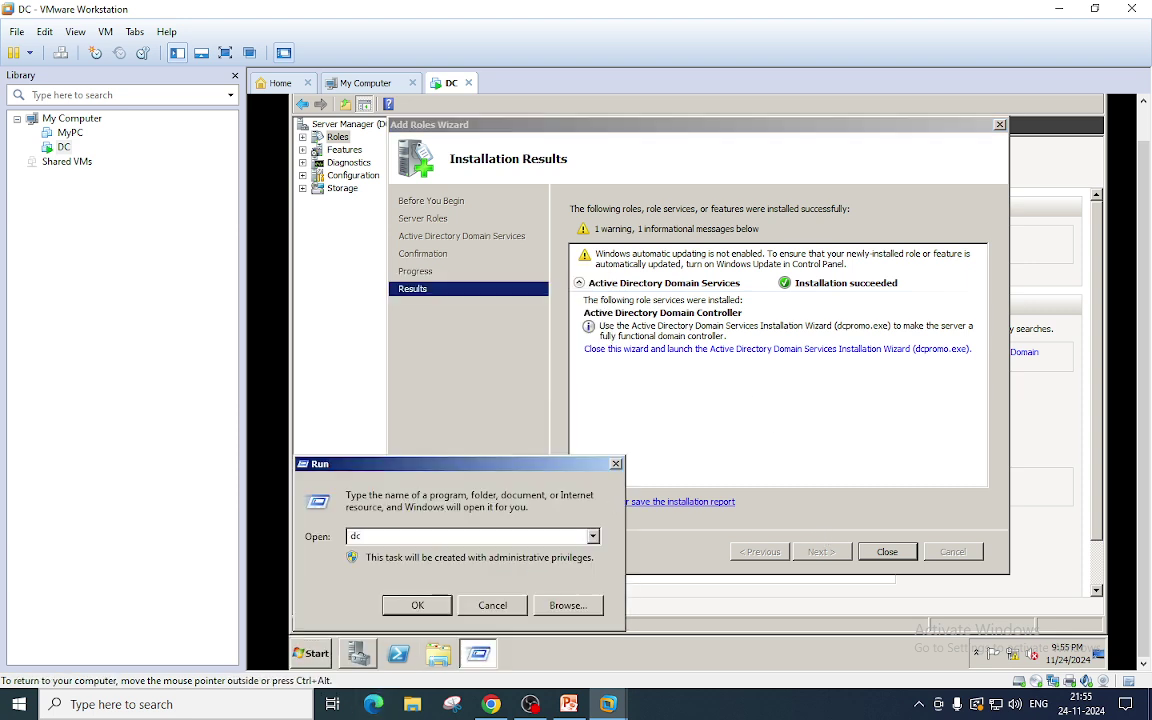
type("promo")
left_click(416, 606)
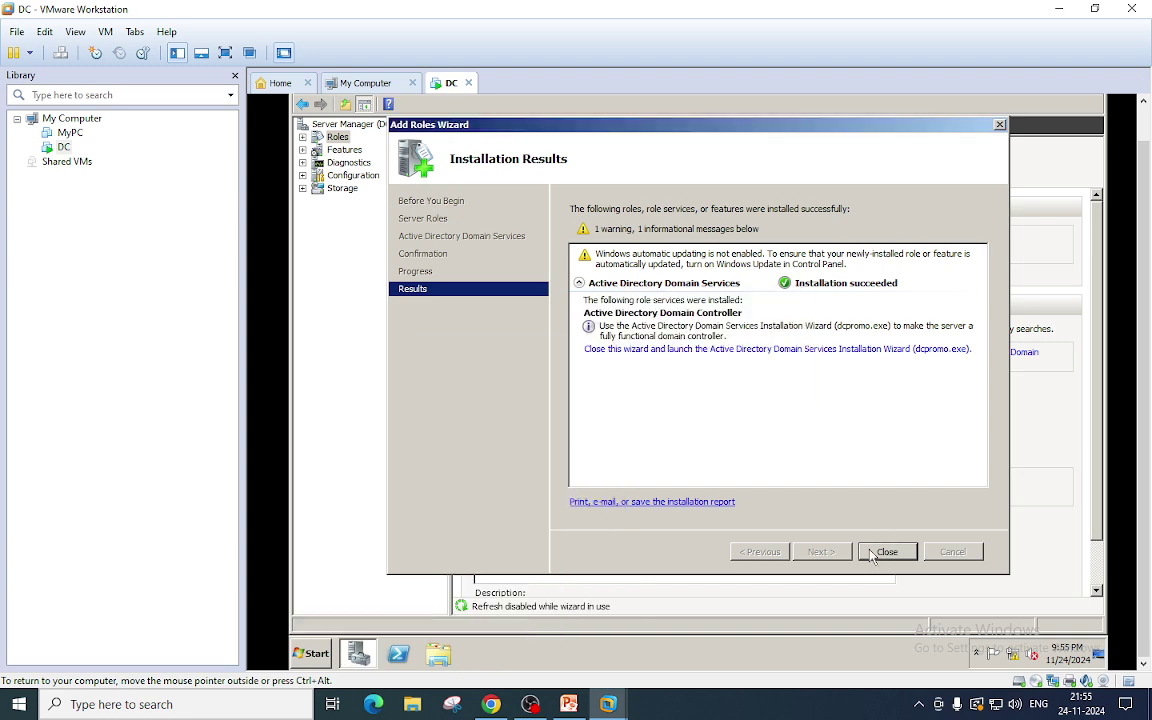
left_click(600, 430)
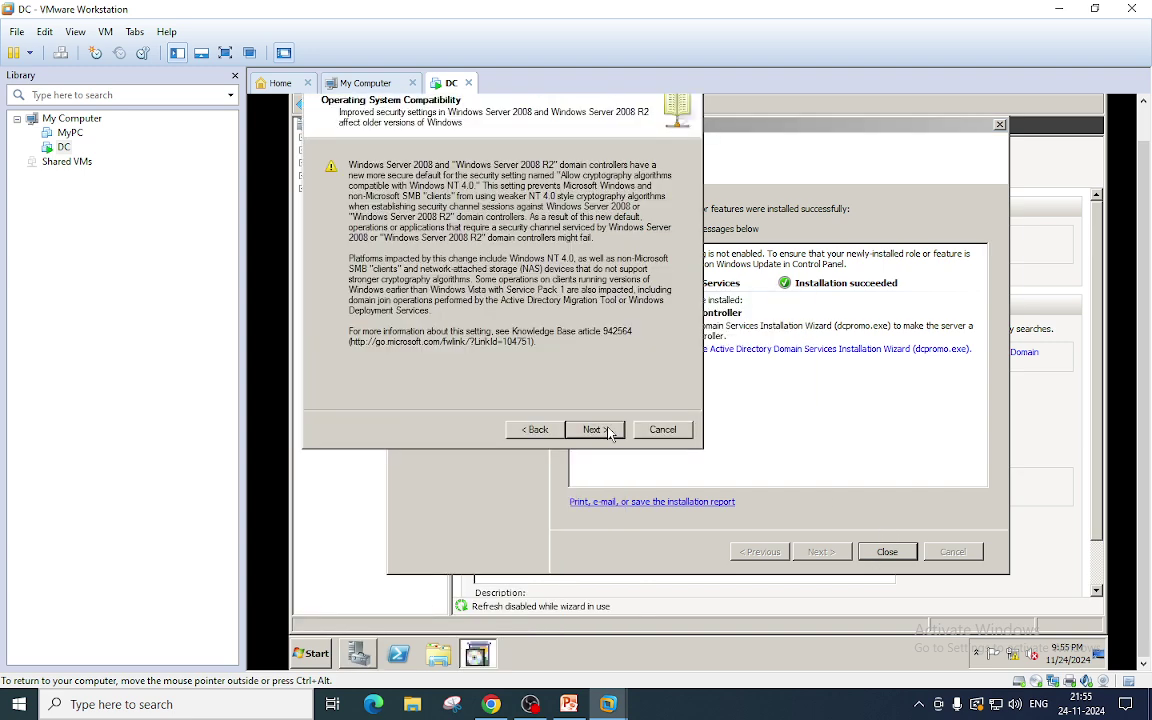
left_click(608, 432)
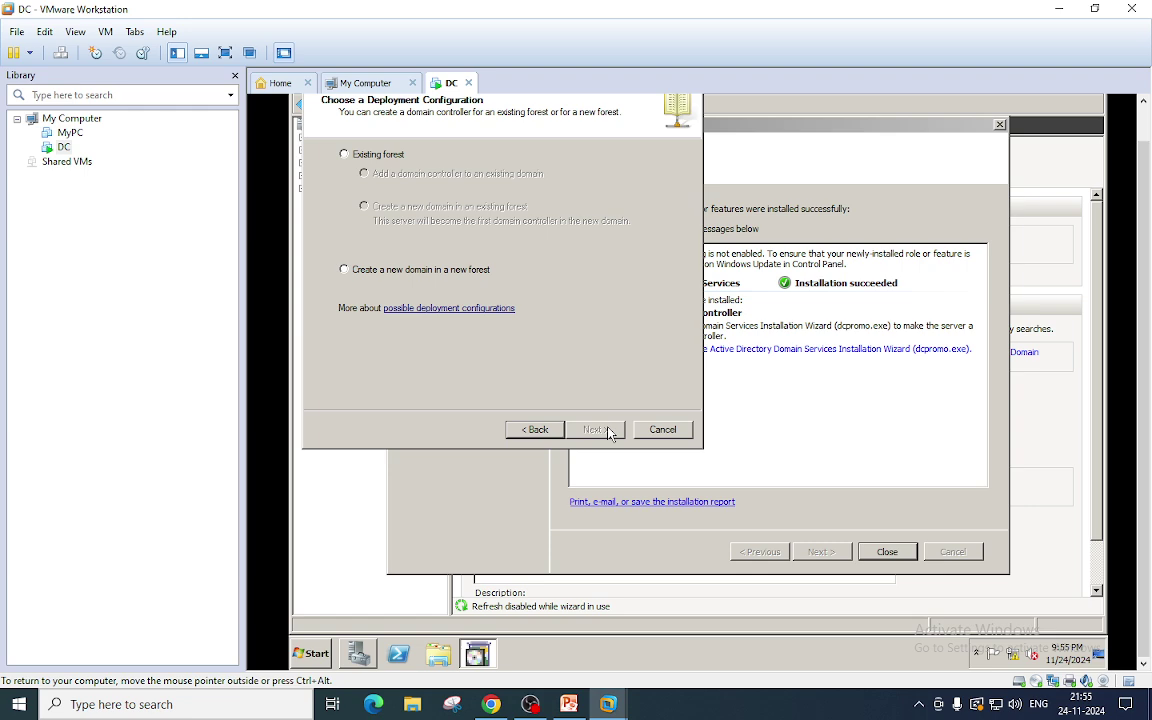
left_click(363, 274)
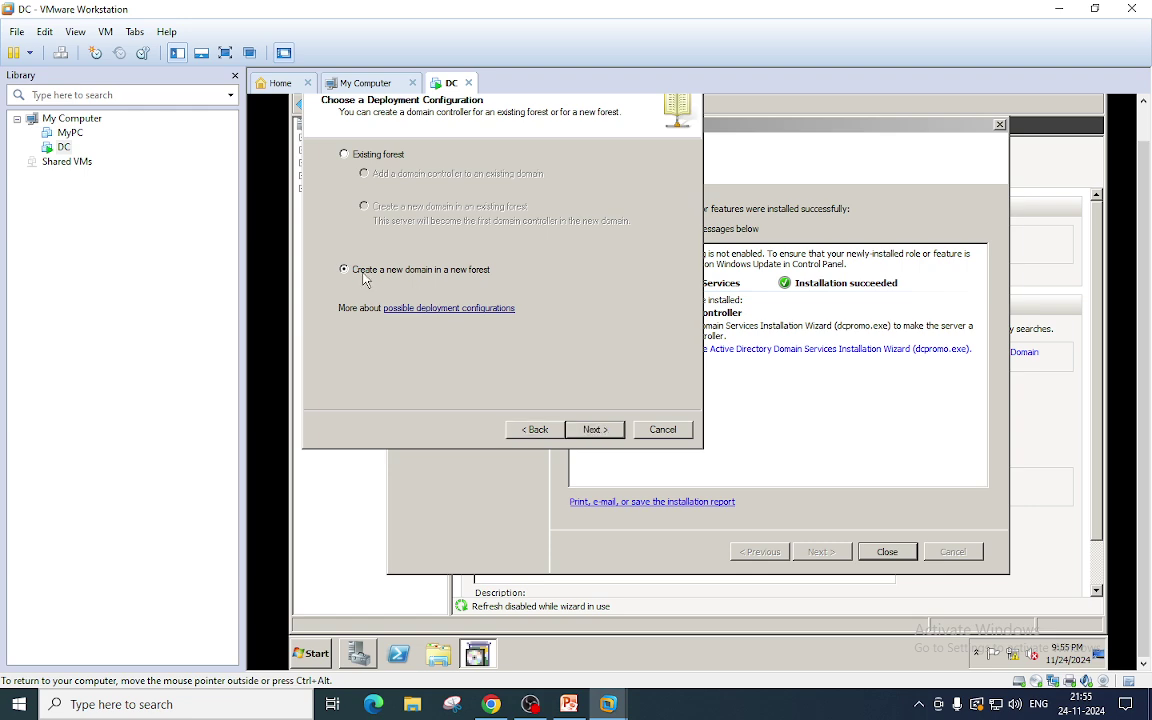
Enter karnav.lan as the forest root domain FQDN and continue.
left_click(594, 429)
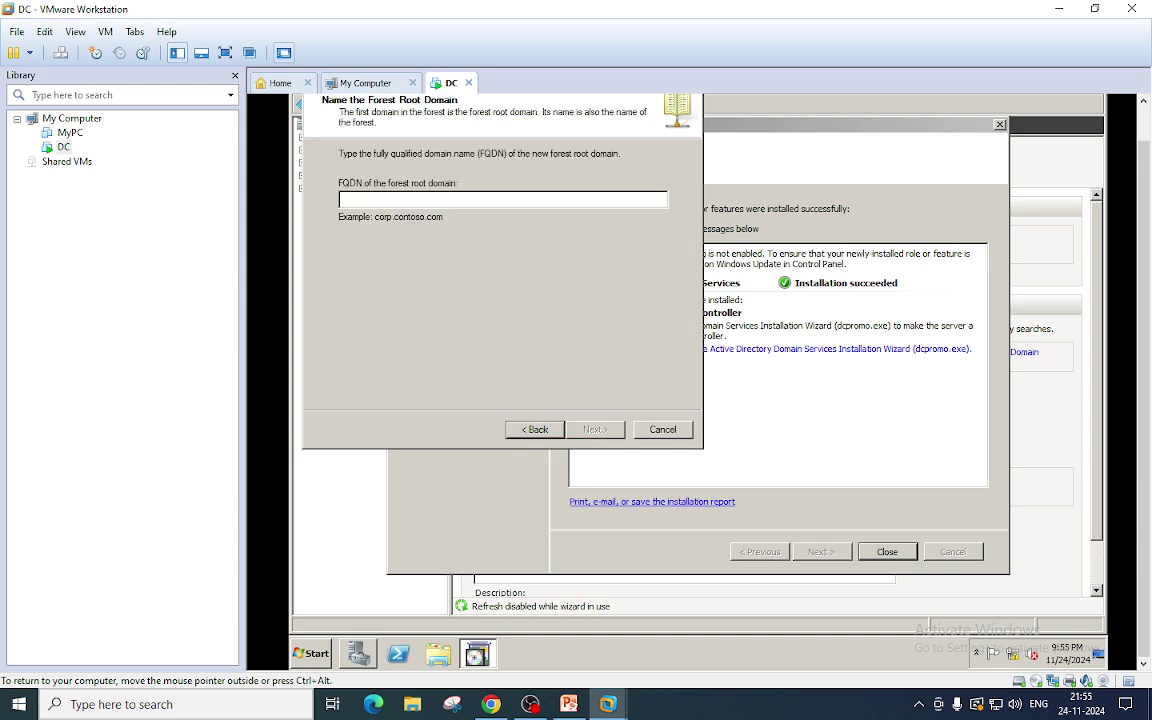
type("k")
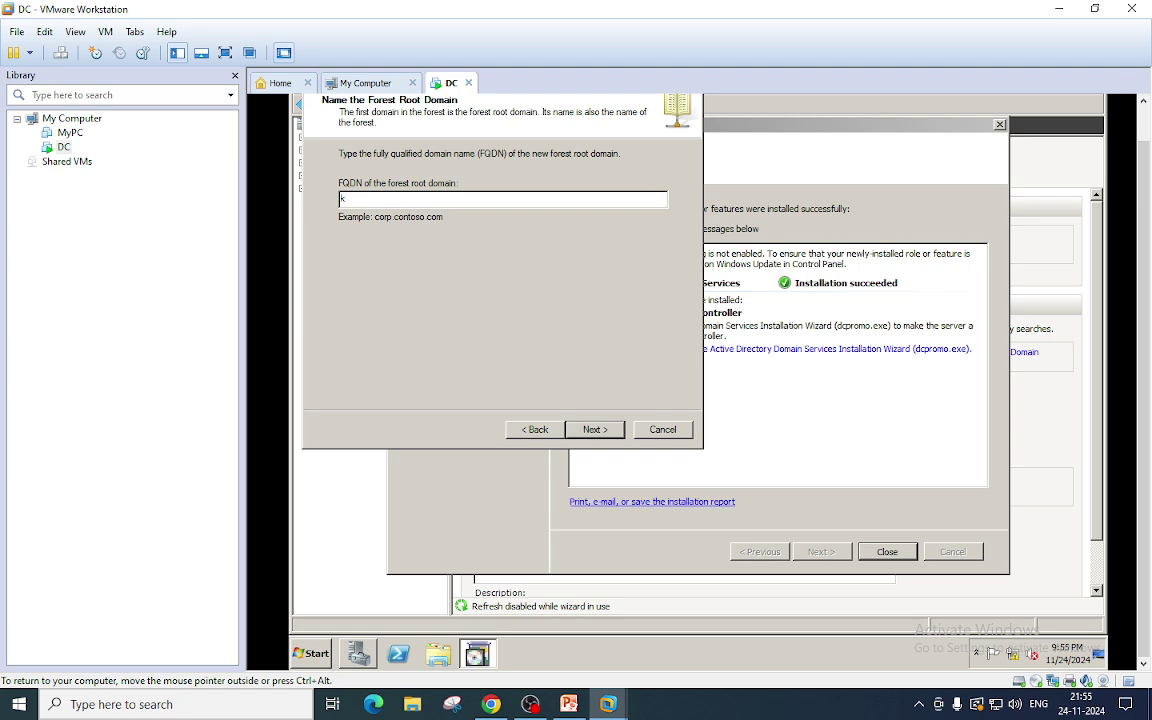
type("amav.la")
type("n")
left_click(595, 430)
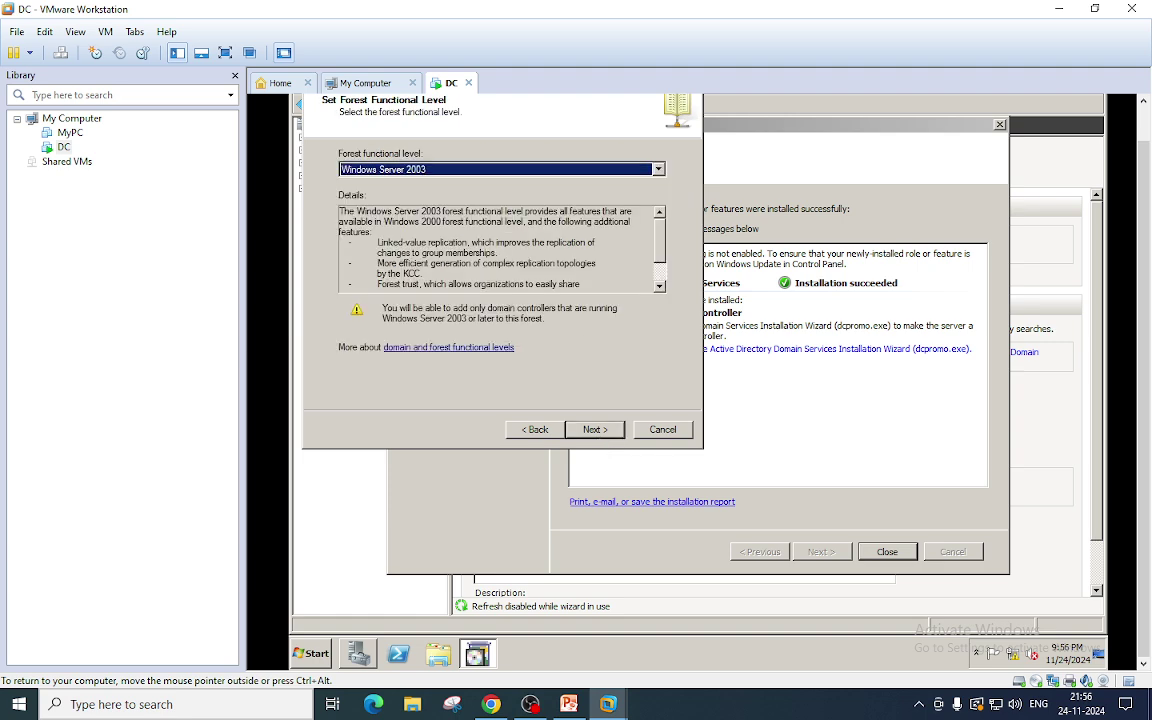
Set forest functional level to Windows Server 2008 R2, keep DNS server, accept the delegation warning.
left_click(590, 168)
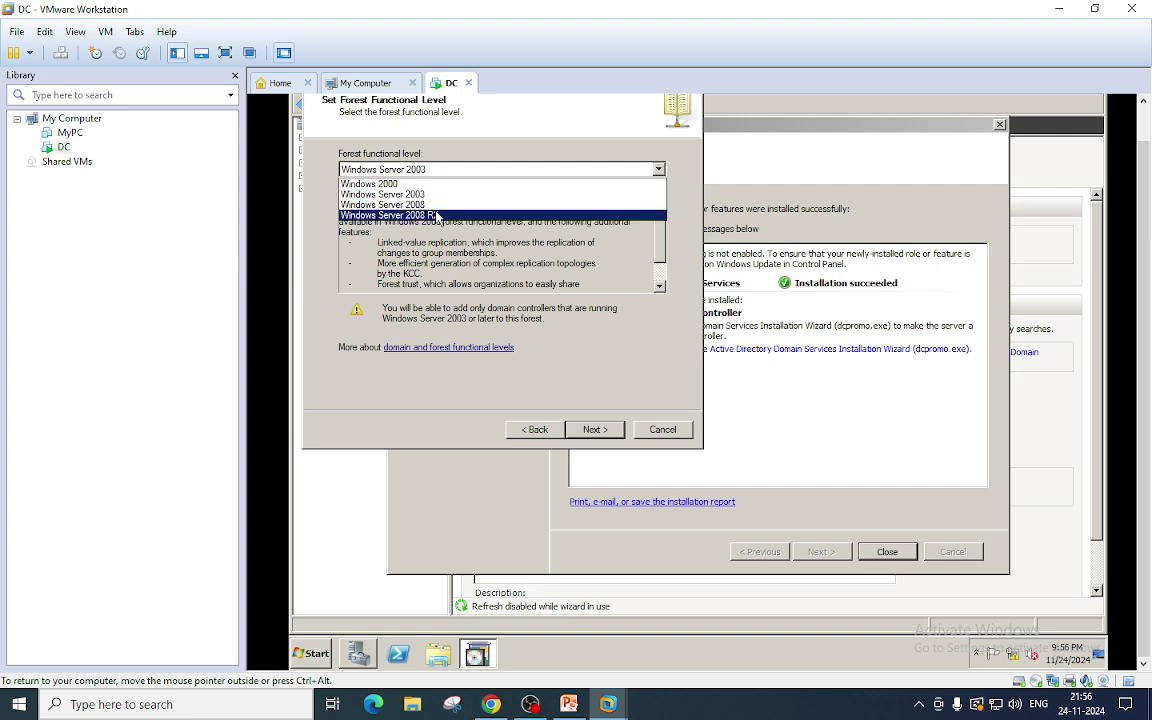
left_click(436, 215)
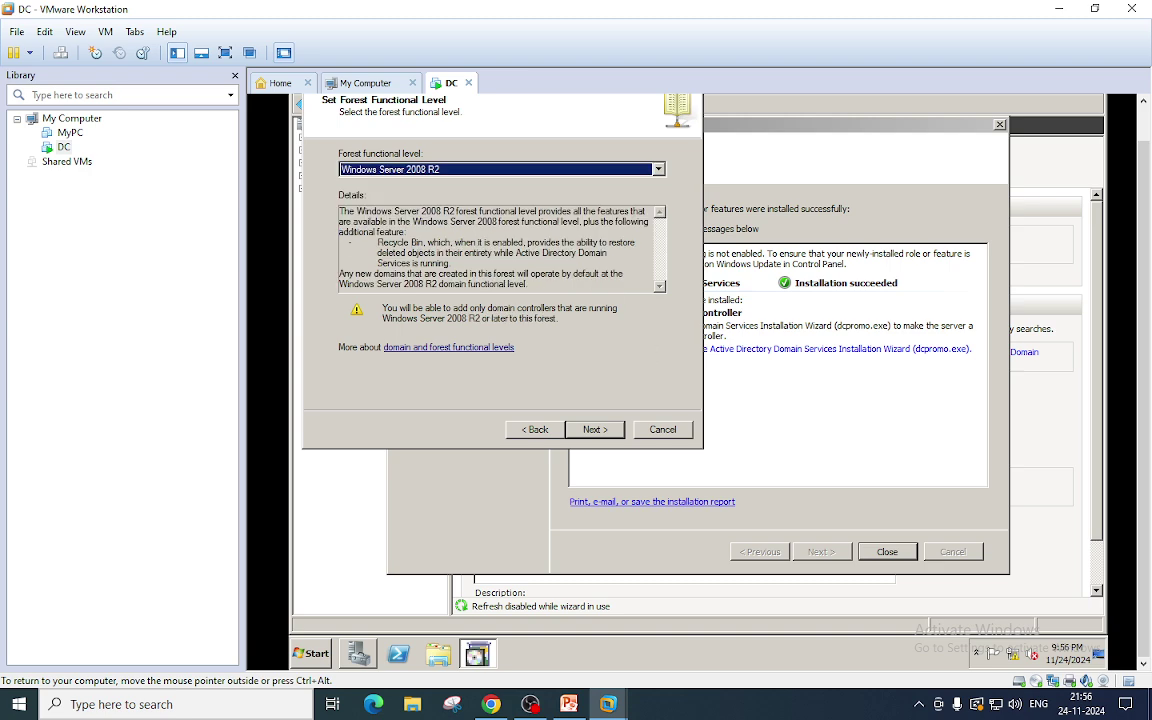
left_click(595, 430)
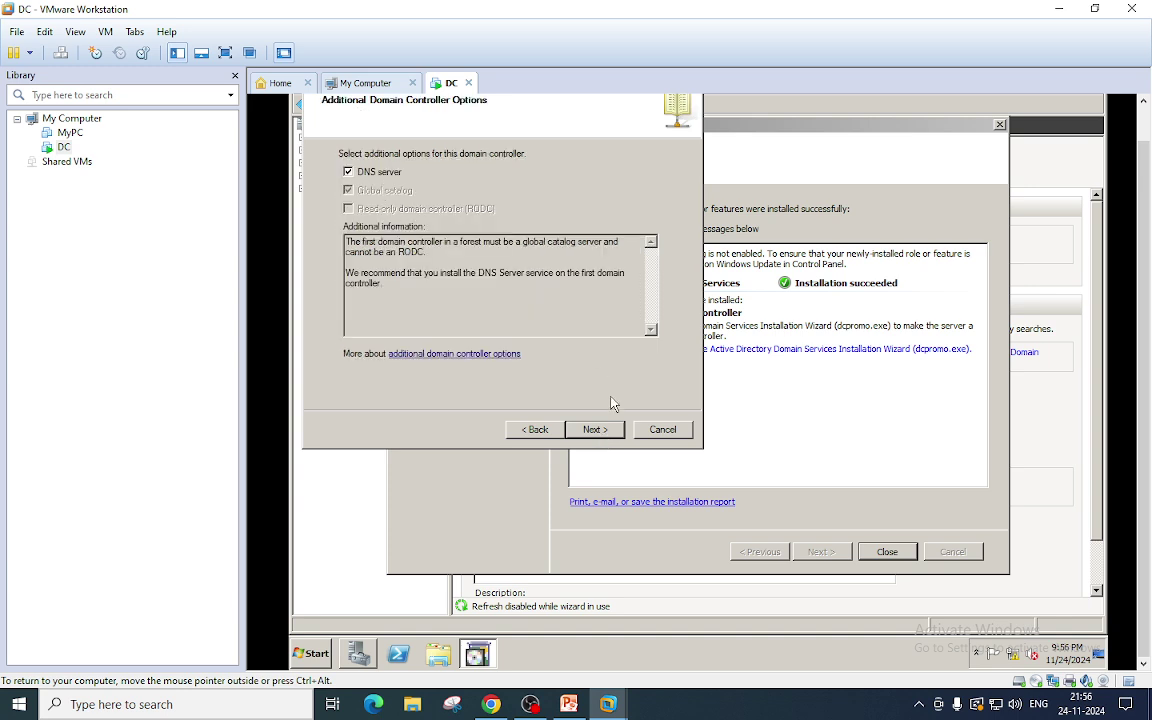
left_click(597, 429)
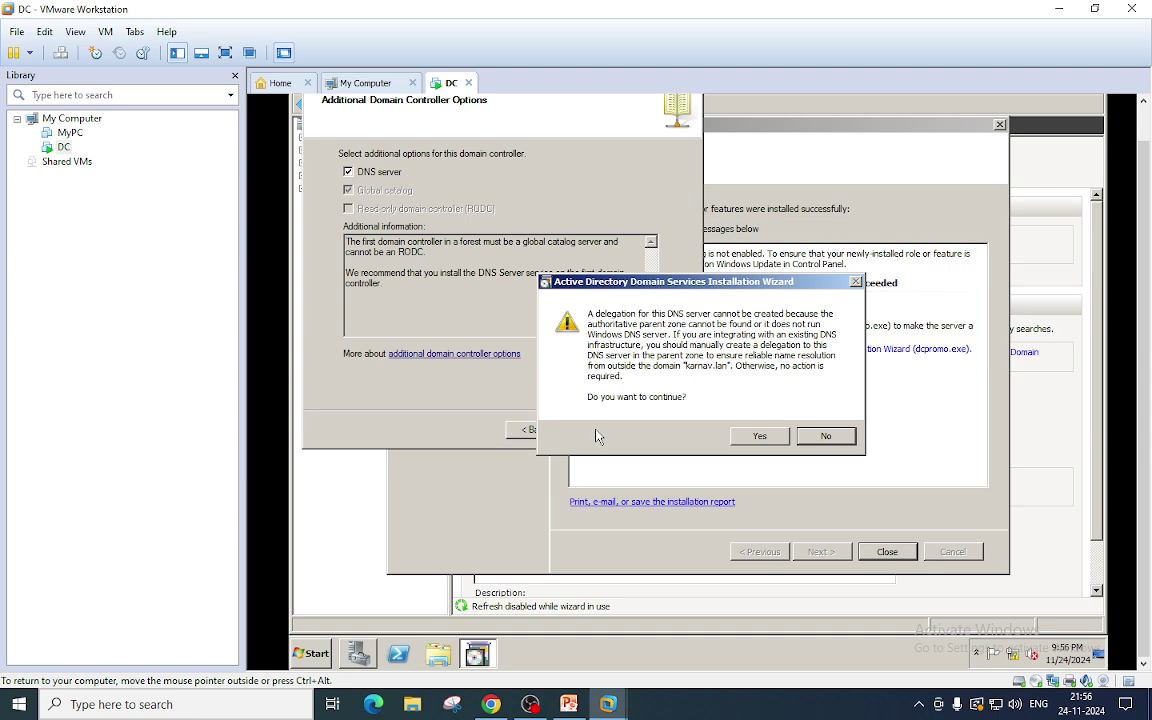
left_click(757, 436)
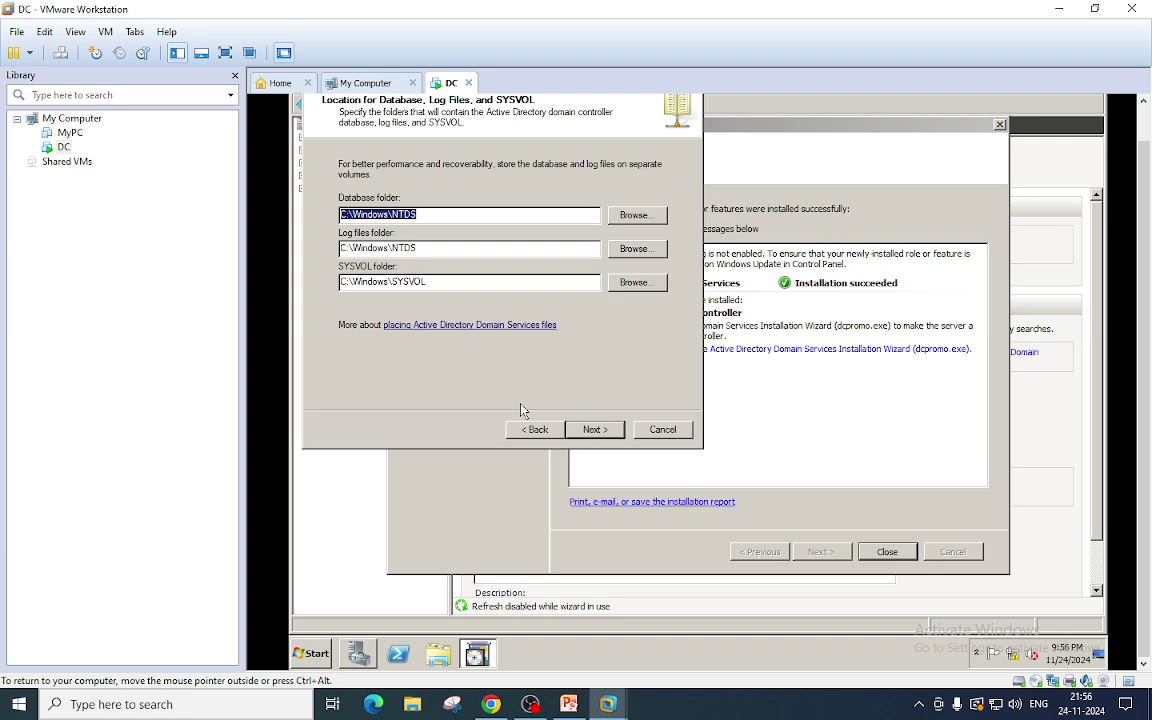
Keep default NTDS and SYSVOL folders, set the restore mode password, and start the installation.
left_click(594, 429)
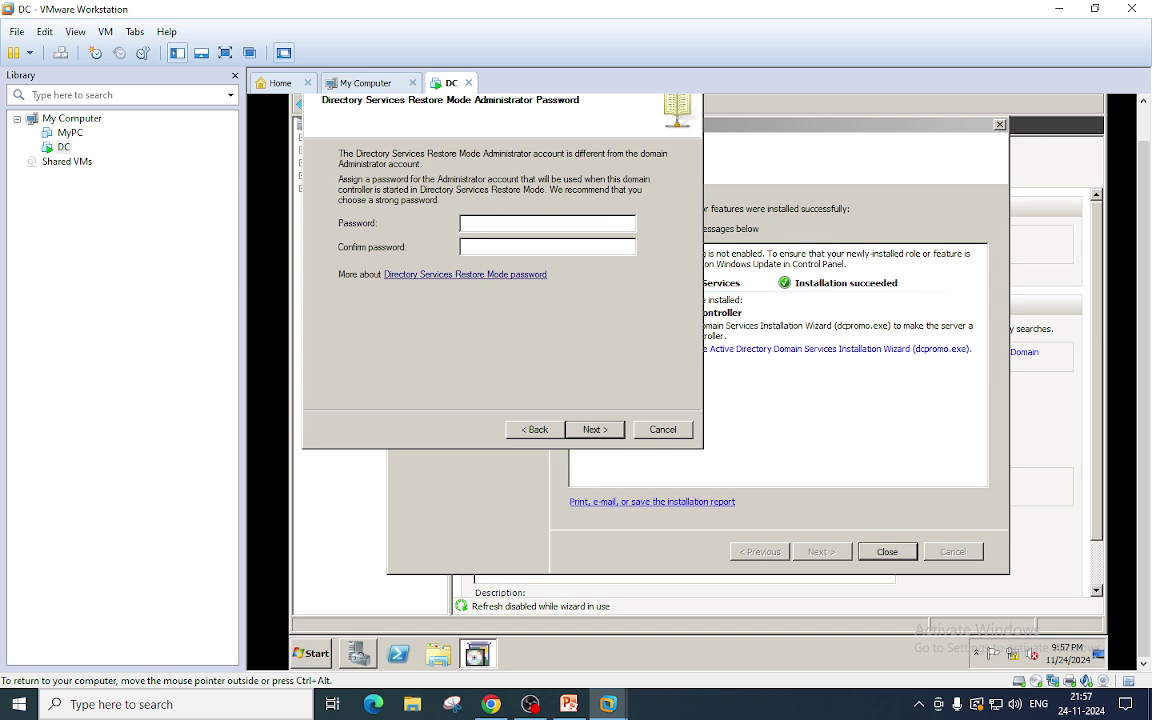
type("P")
key("BackSpace")
type("P@ssword1")
type("3")
key("Tab")
type("Password@123")
left_click(594, 429)
left_click(596, 431)
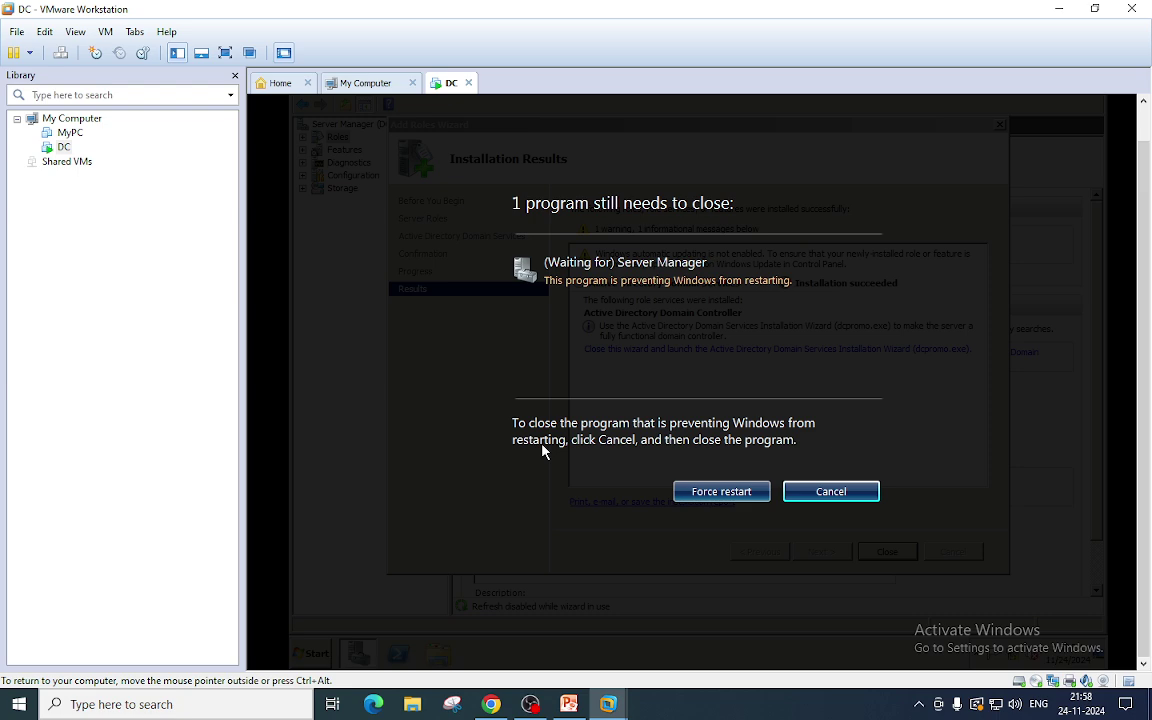
Force-restart the guest server, confirm it, and wait for the reboot to finish.
left_click(688, 495)
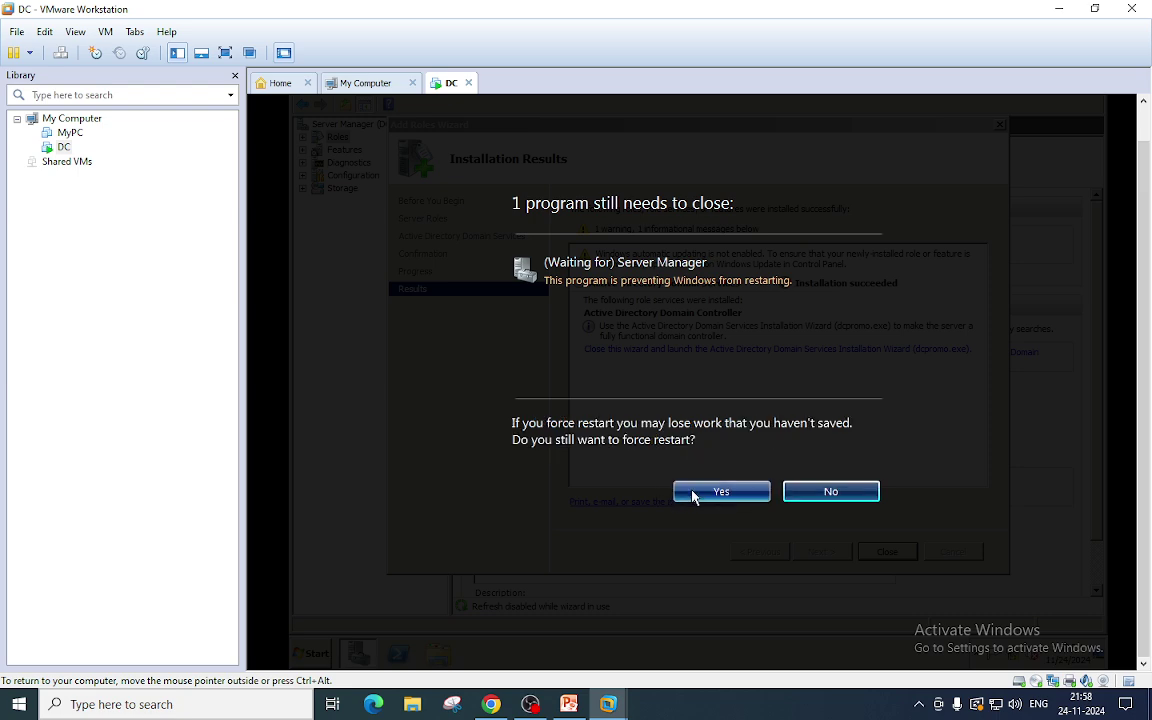
left_click(692, 493)
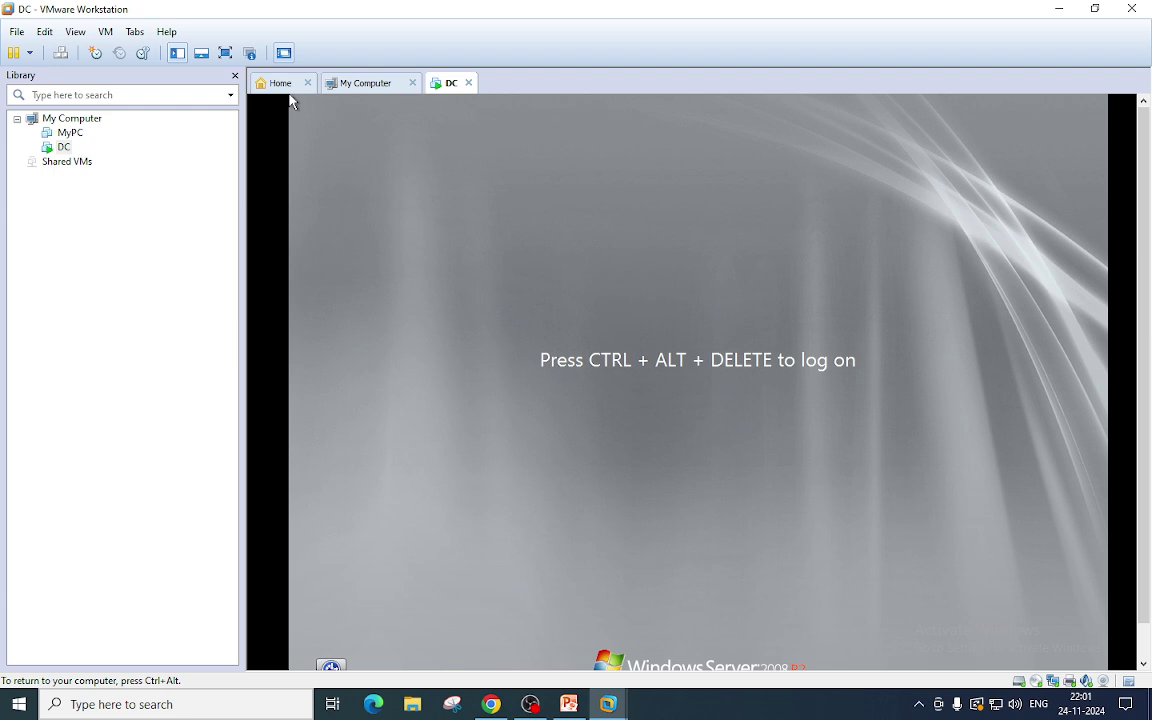
left_click(105, 31)
Send Ctrl+Alt+Del and log on to the guest as KARNAV\Administrator with the administrator password.
left_click(200, 112)
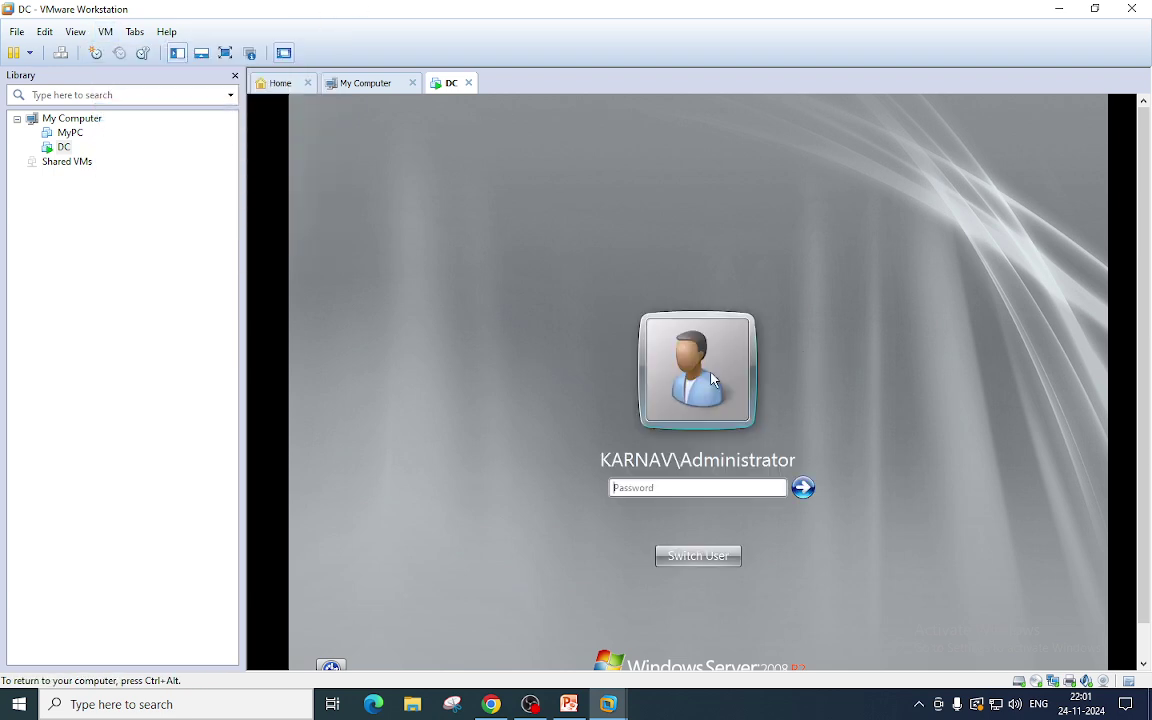
left_click(742, 487)
key("Return")
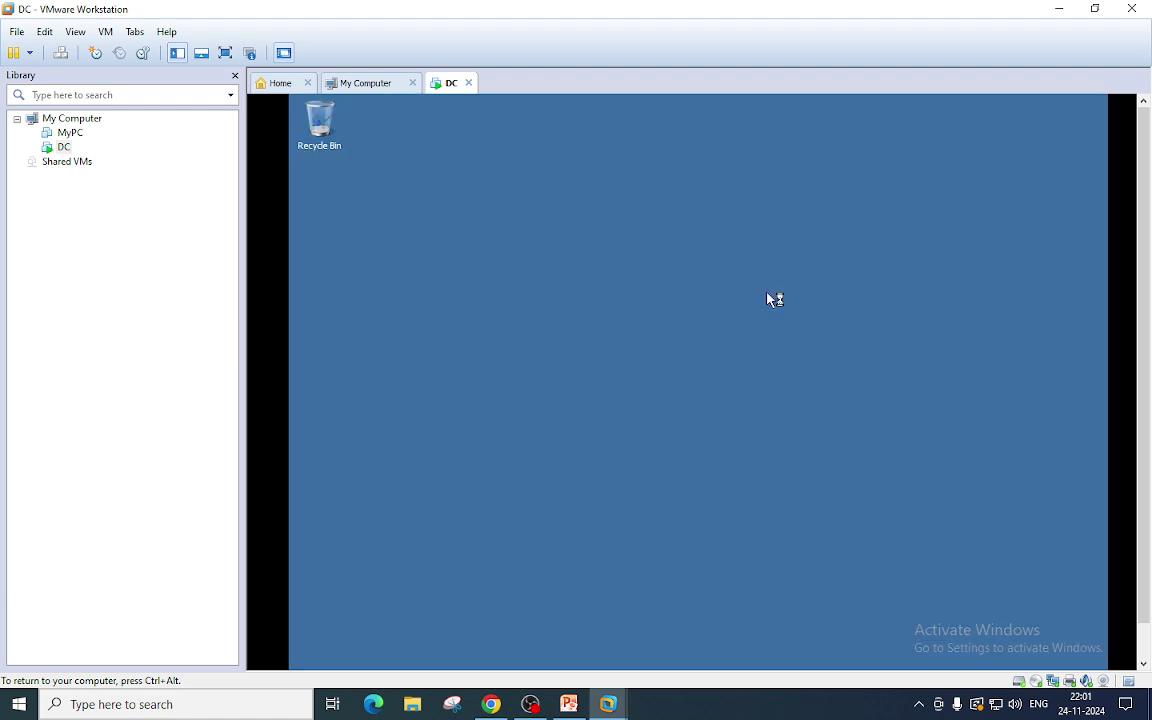
key("ctrl+alt")
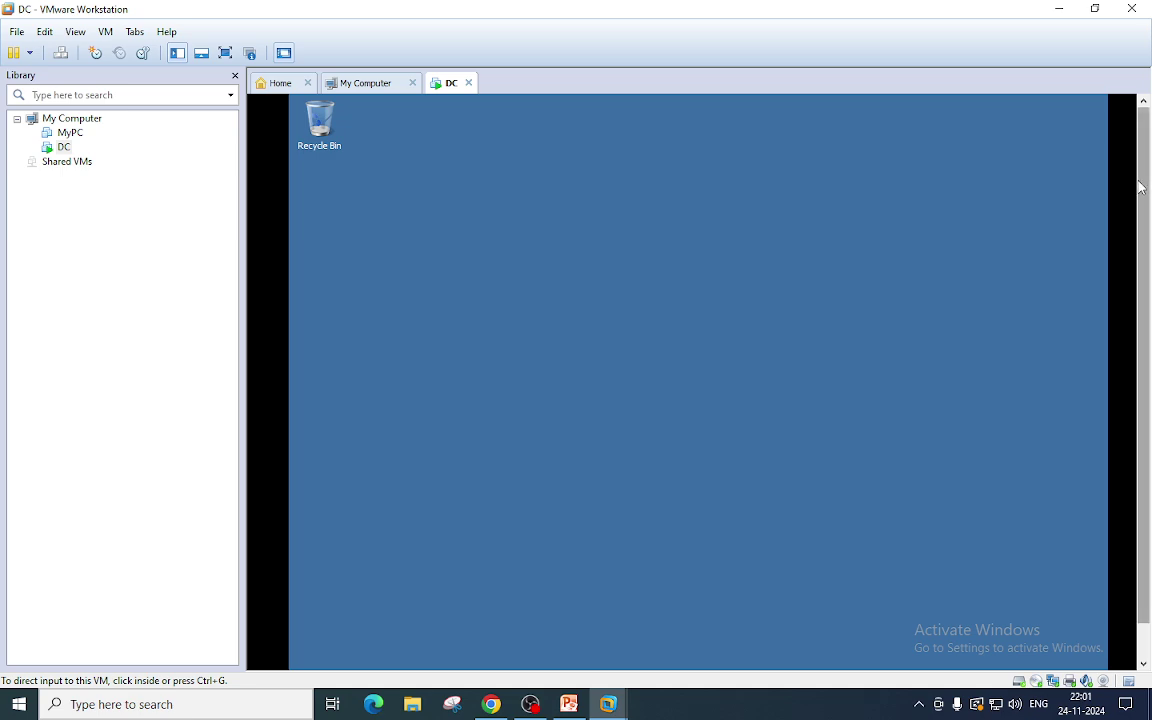
left_click_drag(1142, 175, 1142, 231)
Browse the guest's Start > Administrative Tools list to find Active Directory Users and Computers.
left_click(627, 460)
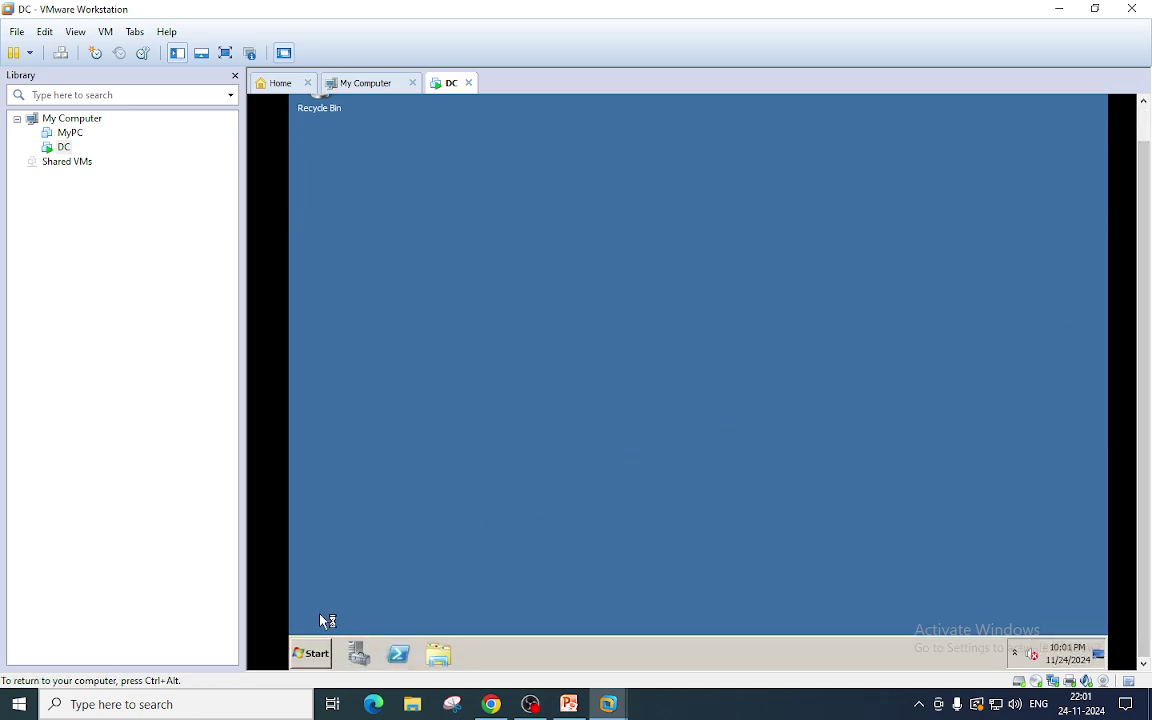
left_click(305, 652)
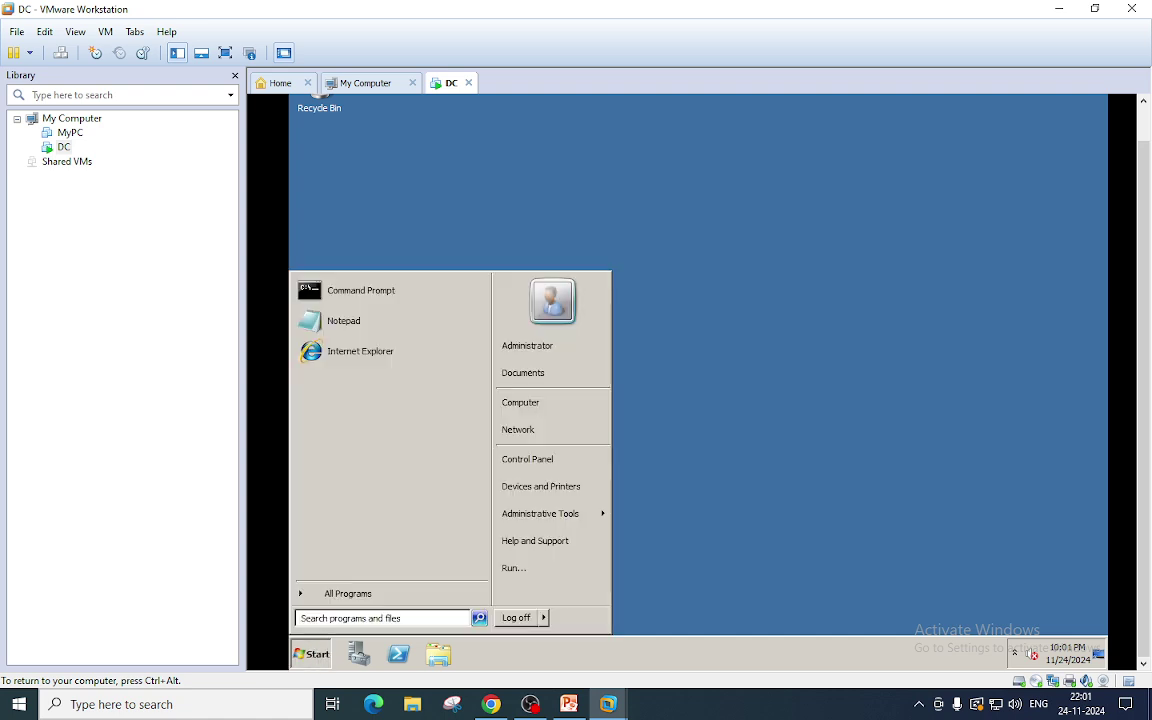
mouse_move(549, 517)
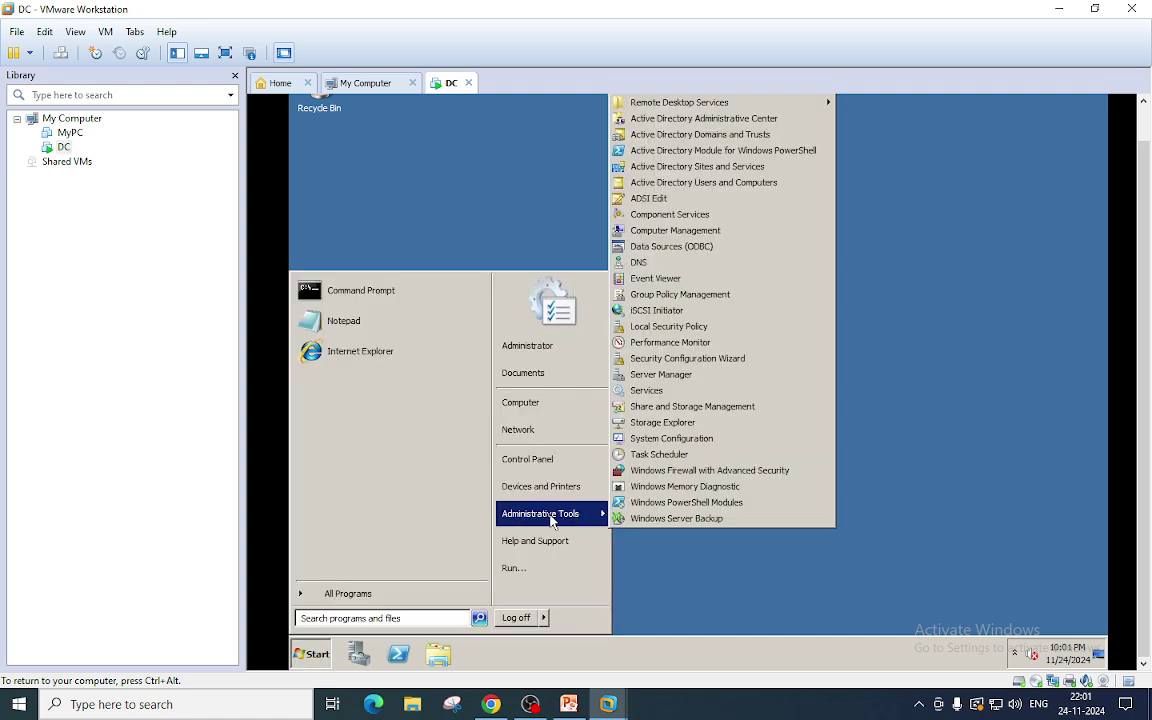
scroll(1036, 352, "up", 2)
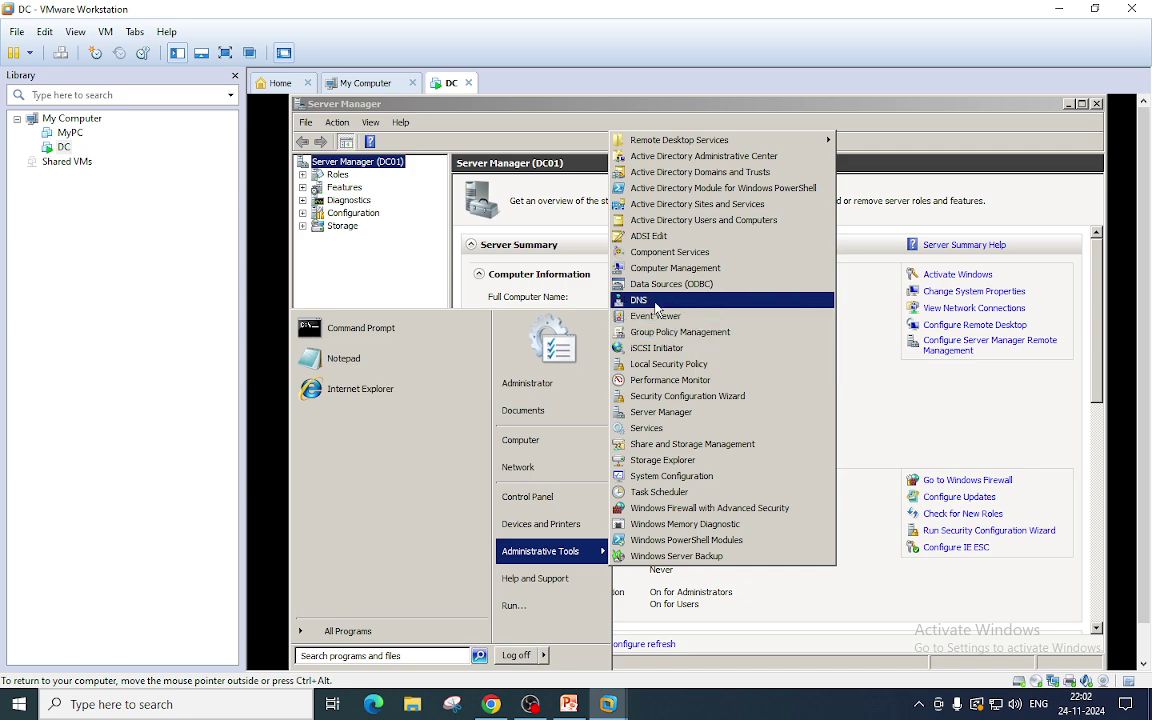
In Active Directory Users and Computers, locate DC01 under karnav.lan's Domain Controllers.
left_click(677, 228)
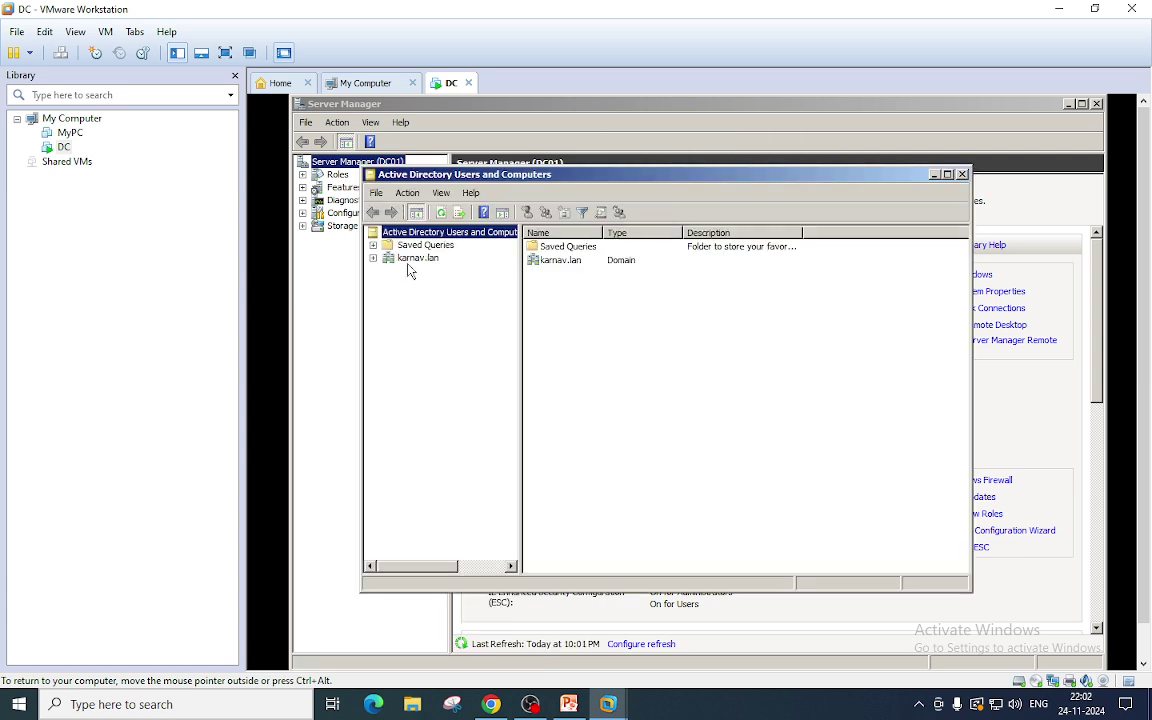
left_click(412, 259)
left_click(373, 258)
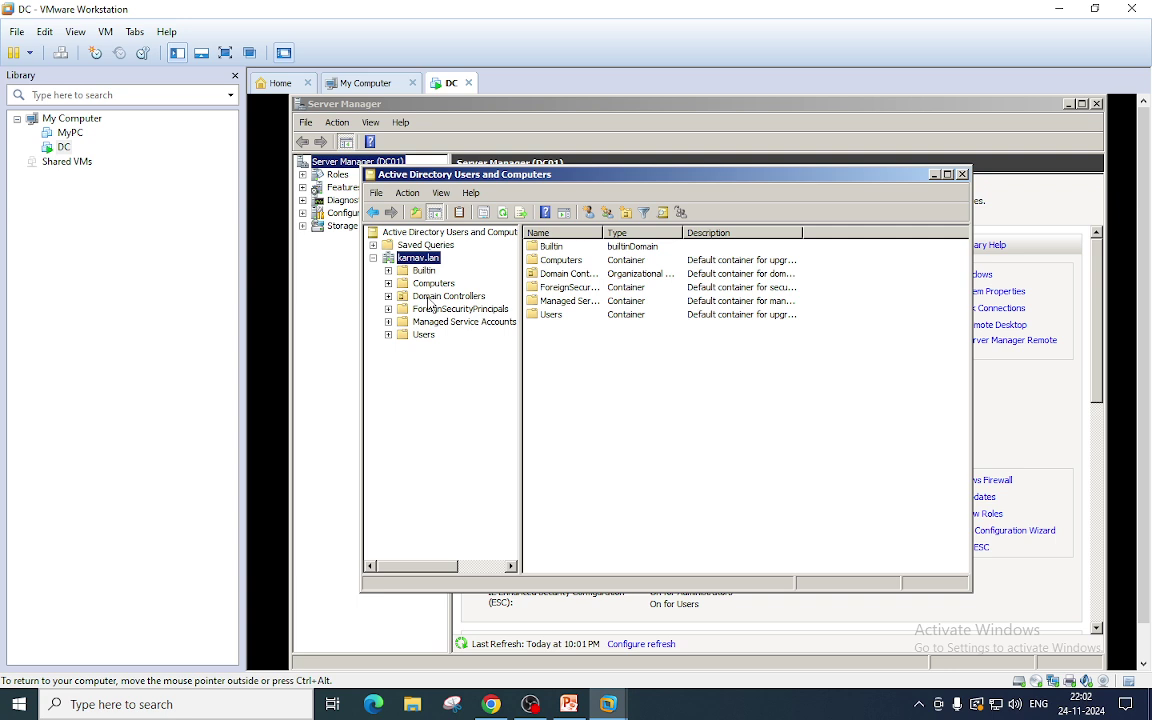
left_click(429, 298)
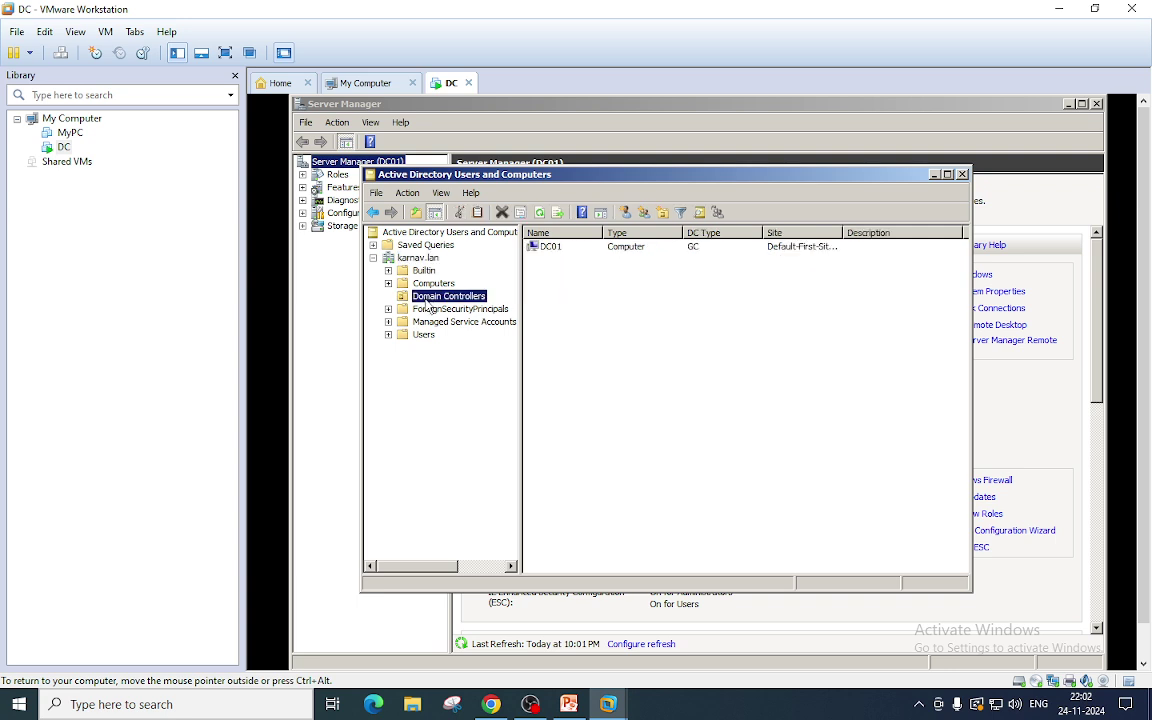
left_click(550, 250)
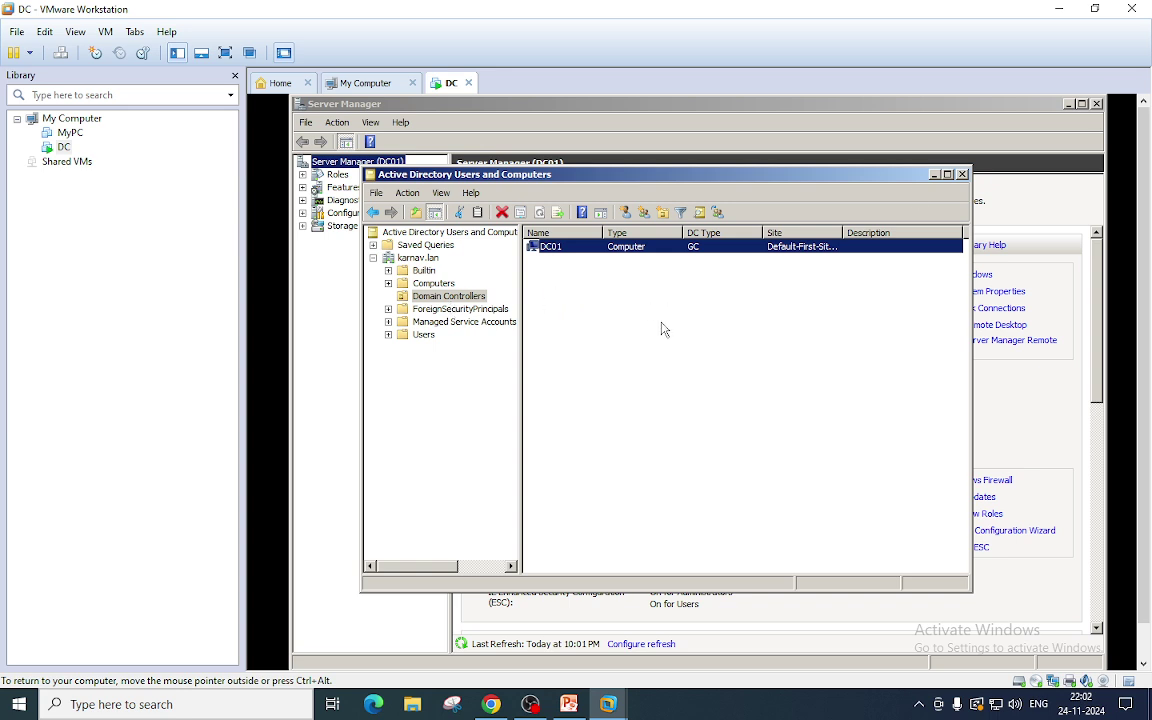
Close Active Directory Users and Computers and Server Manager, then bring up the Start menu.
left_click(962, 175)
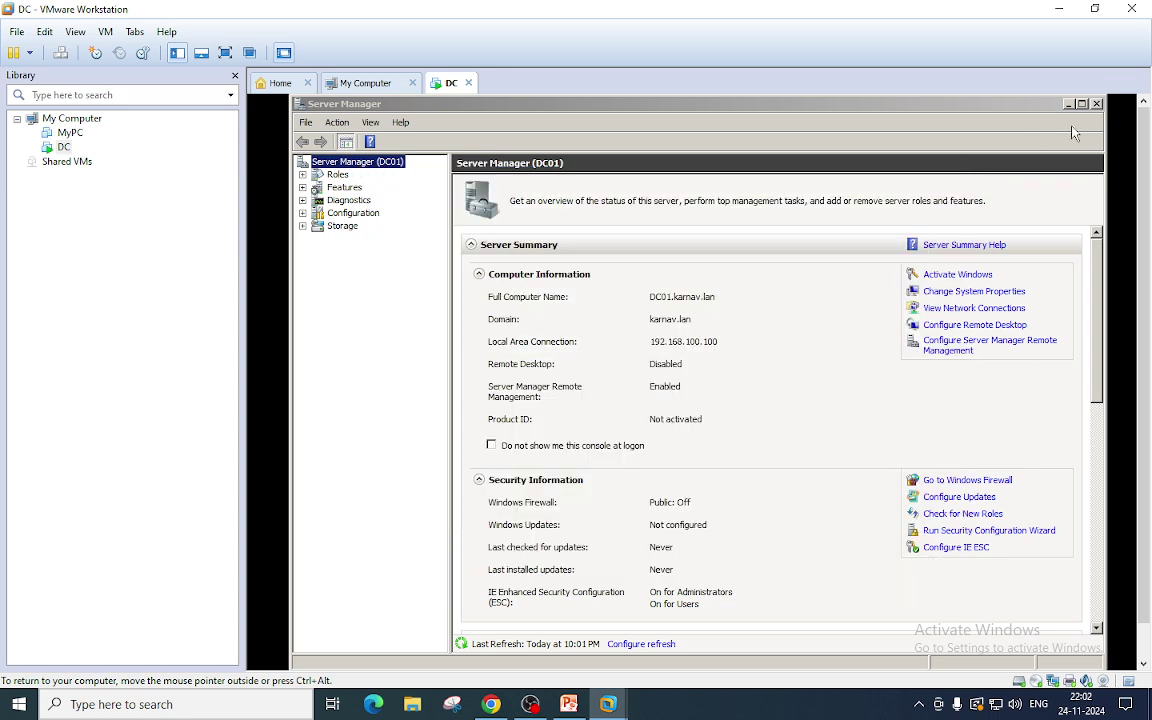
left_click(1097, 104)
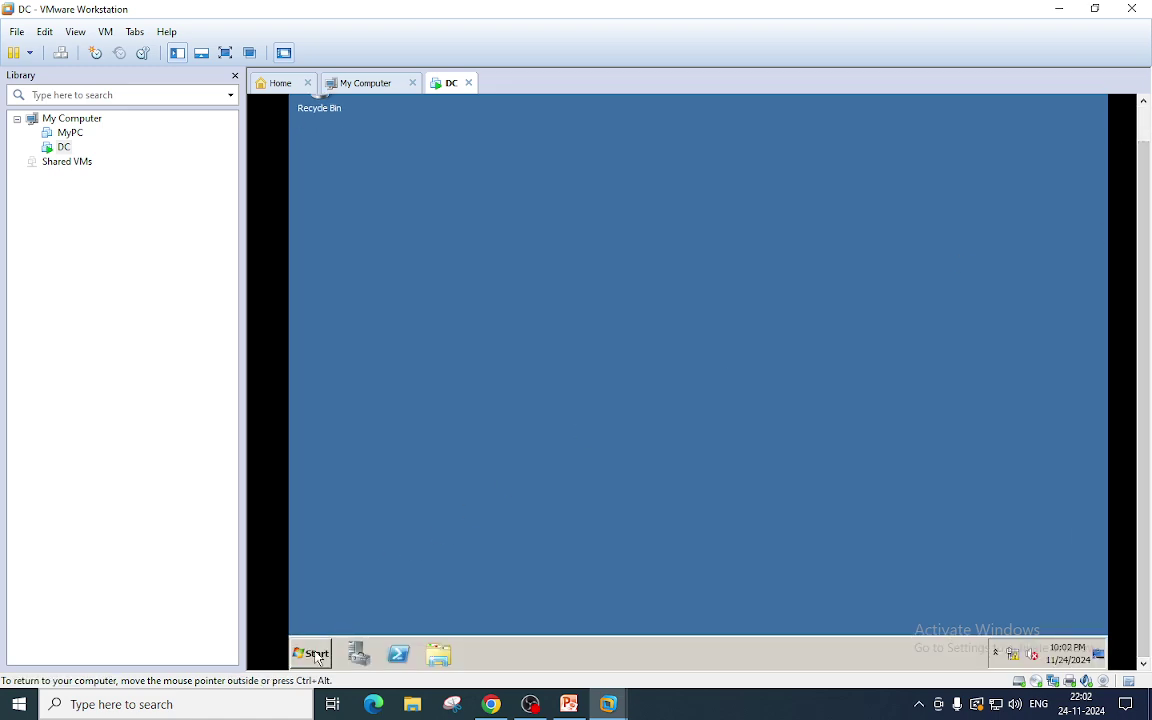
left_click(309, 652)
Open a Command Prompt and run nslookup dc01, resolving dc01.karnav.lan to 192.168.100.100.
left_click(373, 292)
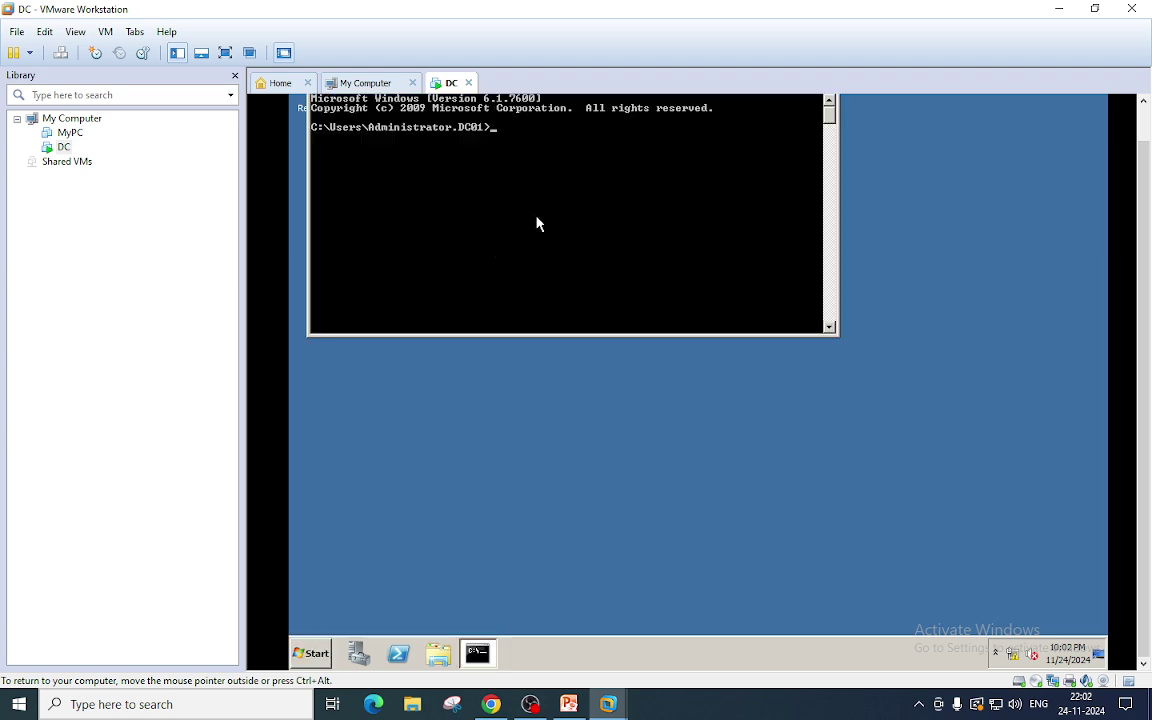
type("nslookup dc01")
key("Return")
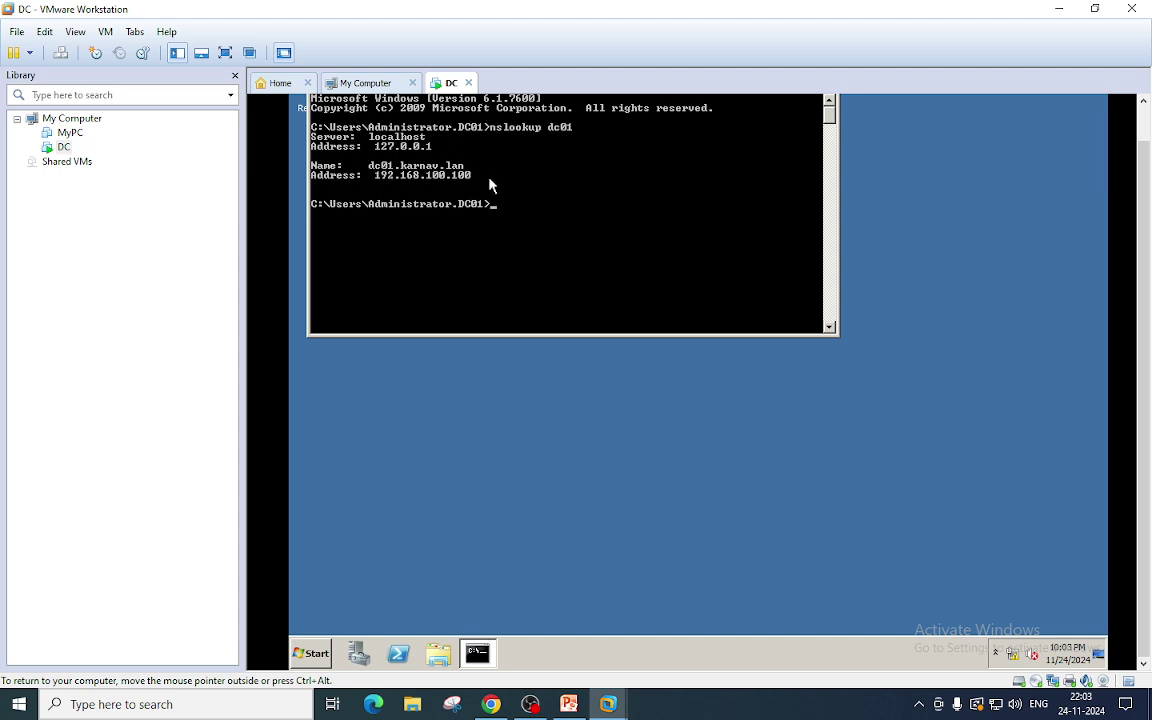
In DNS Manager, check the karnav.lan and _msdcs.karnav.lan forward zones and reverse zones, then close it.
left_click(300, 654)
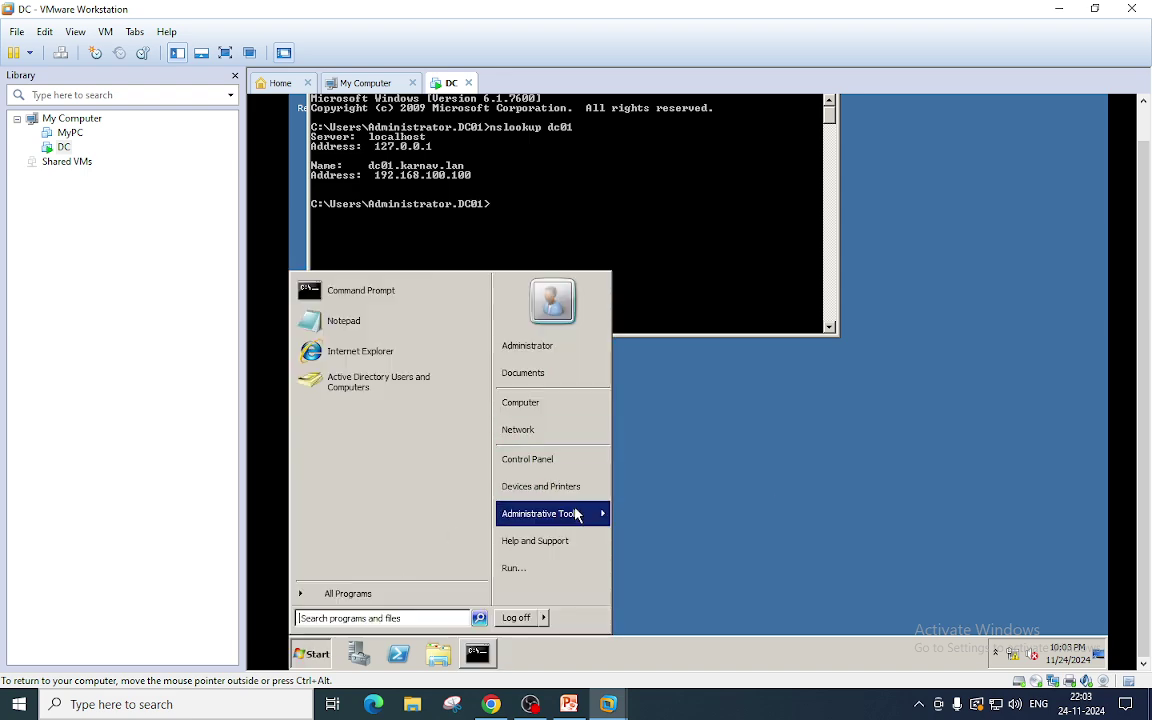
mouse_move(576, 520)
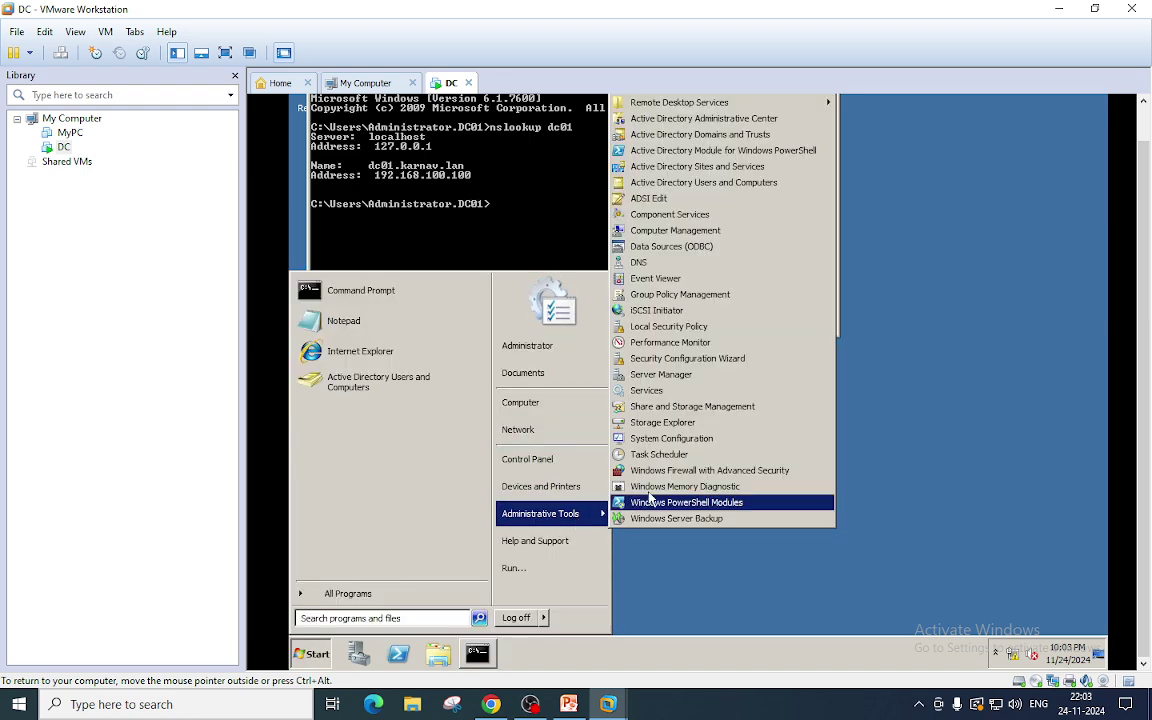
left_click(669, 268)
double_click(348, 174)
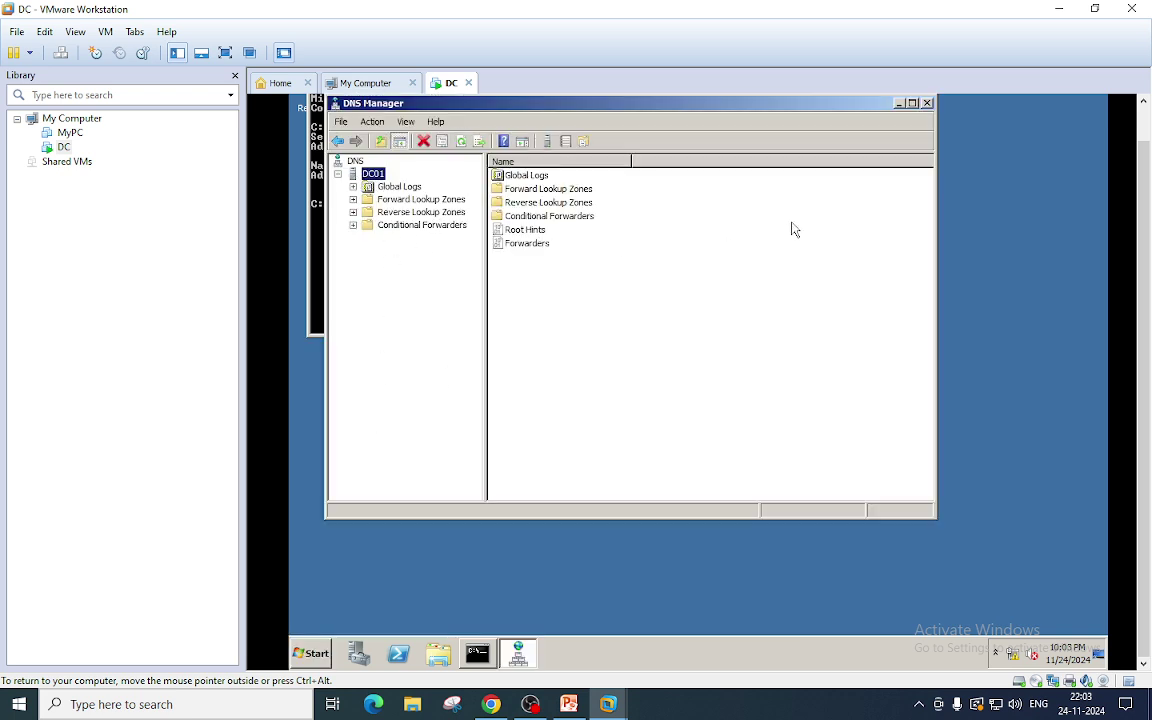
double_click(373, 199)
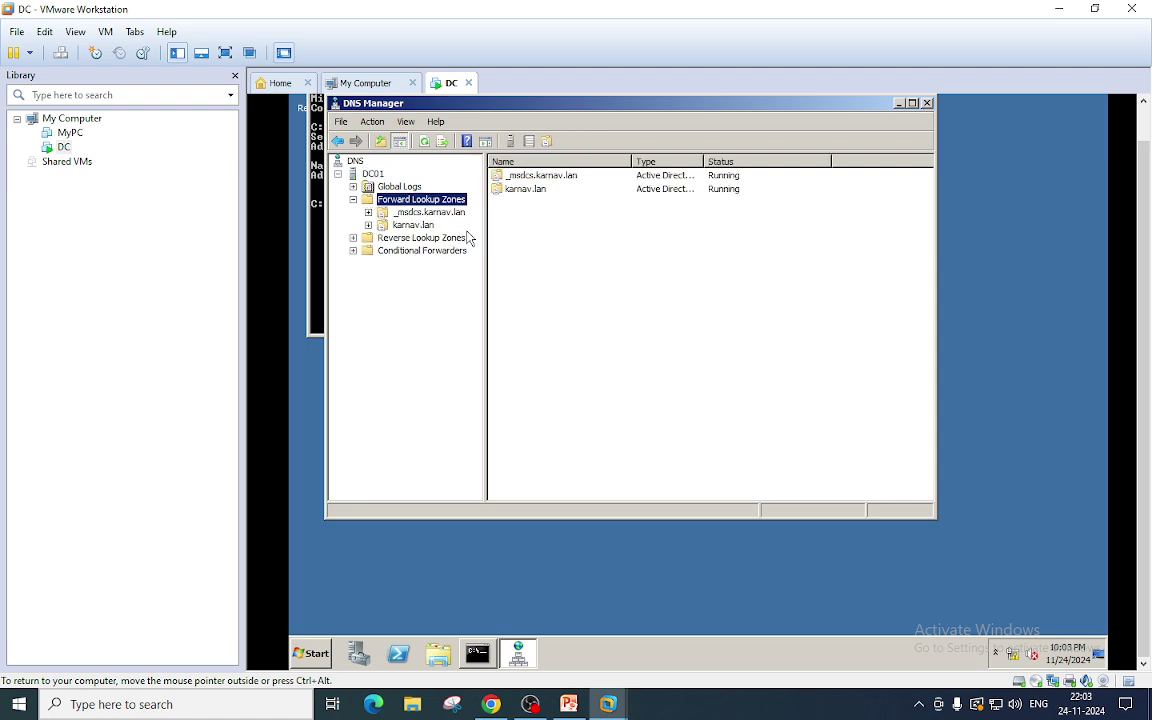
left_click(421, 239)
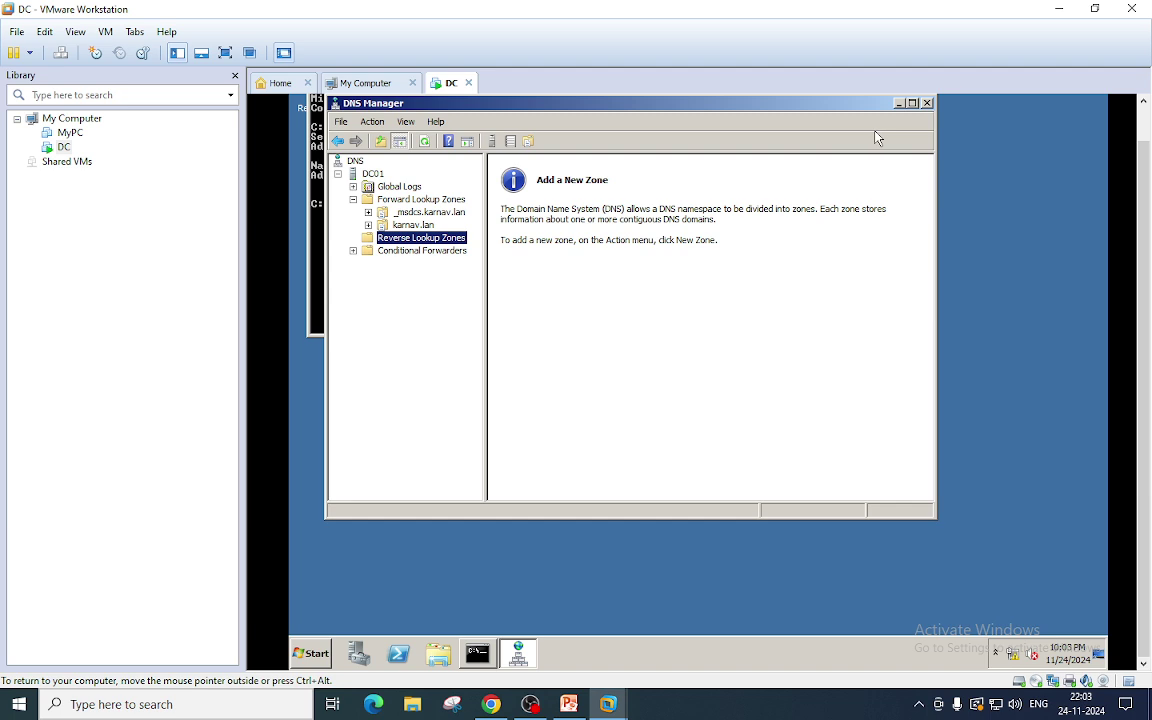
left_click(927, 106)
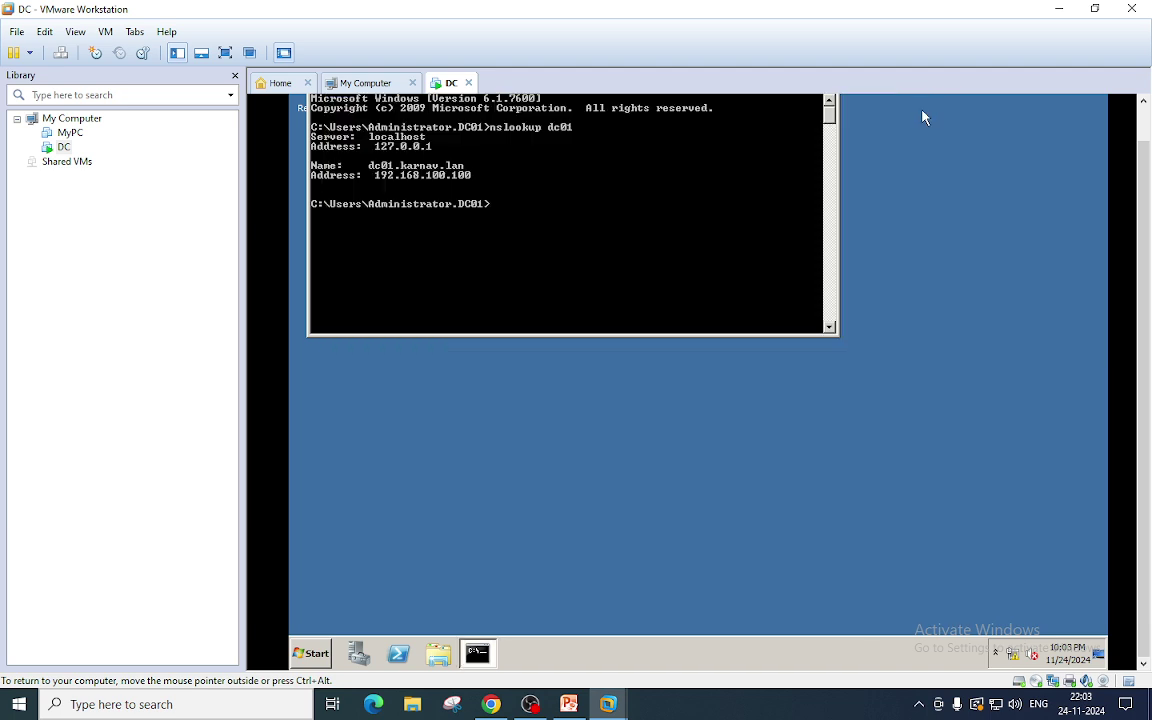
Check the karnav.lan domain in Active Directory Domains and Trusts, then close the console.
left_click(314, 655)
left_click(560, 513)
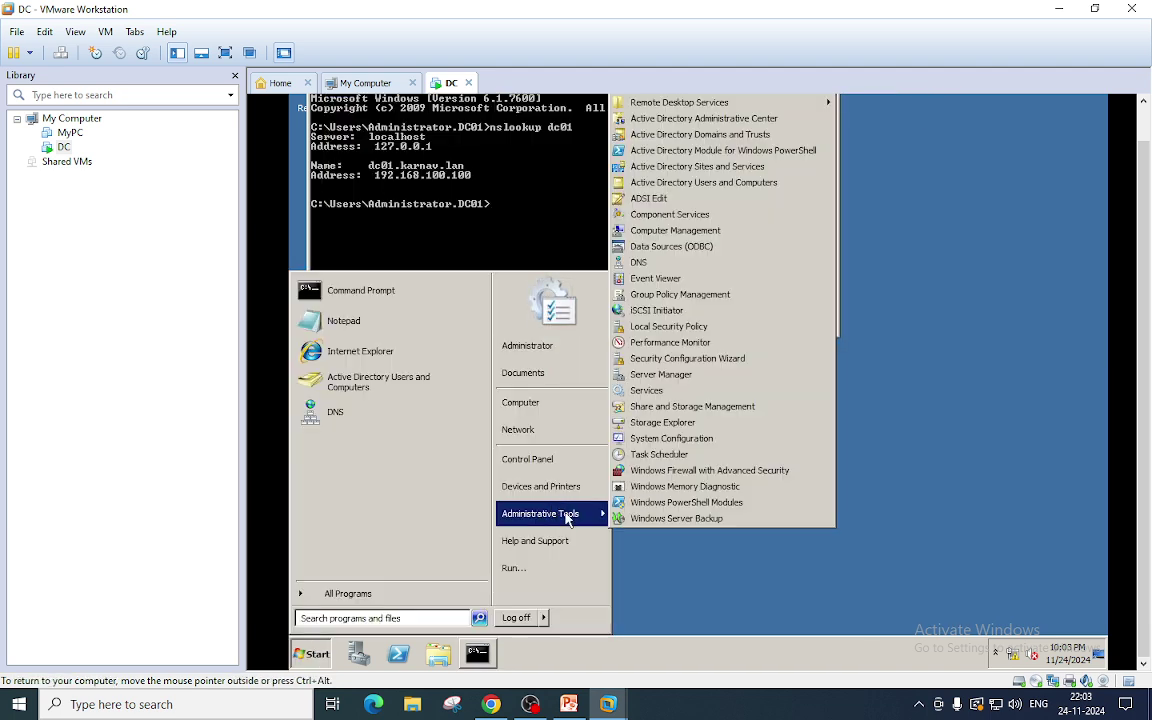
left_click(768, 136)
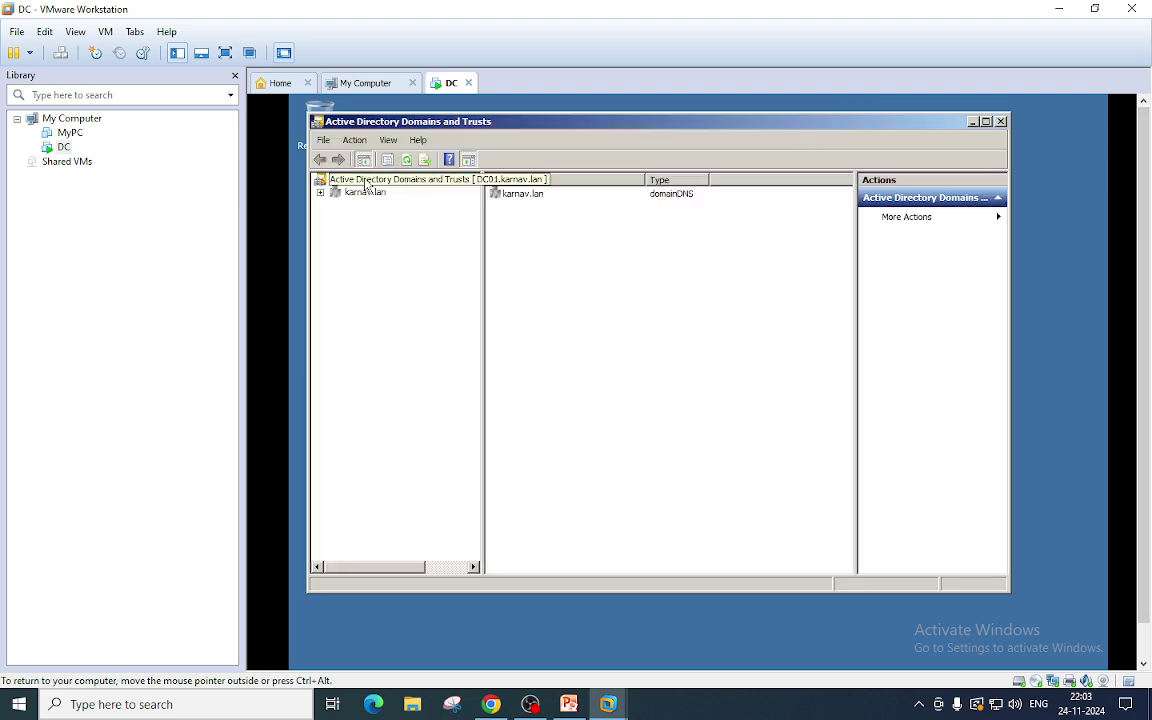
left_click(367, 192)
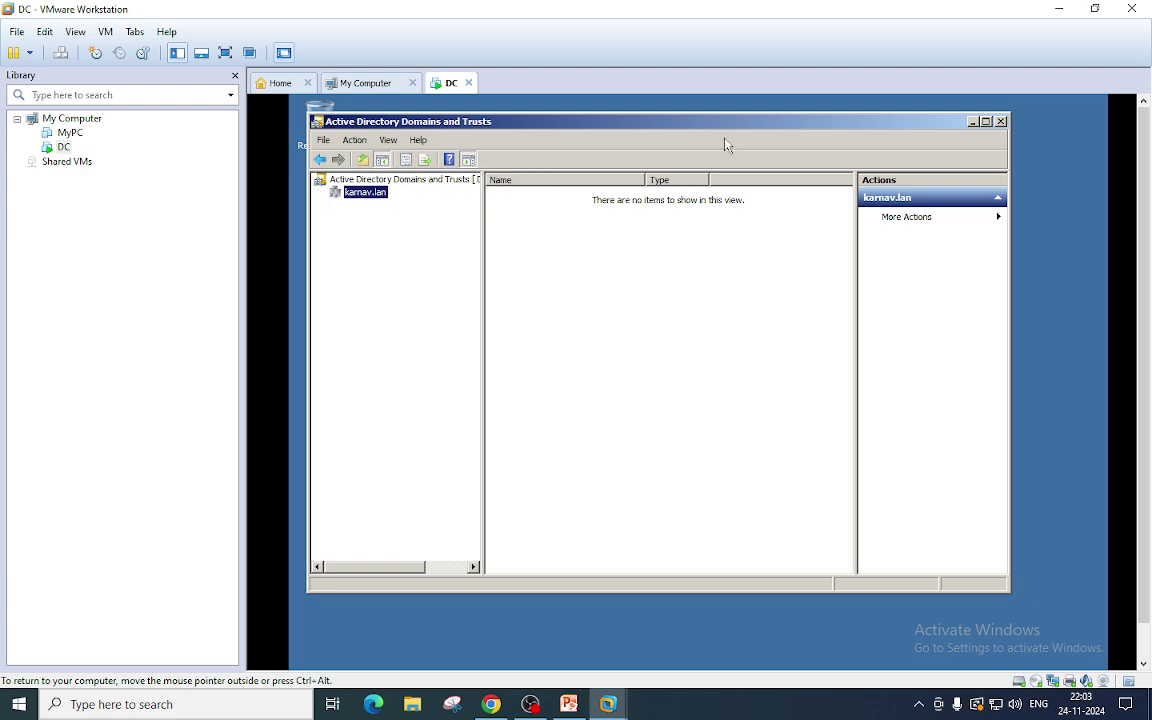
left_click(1001, 121)
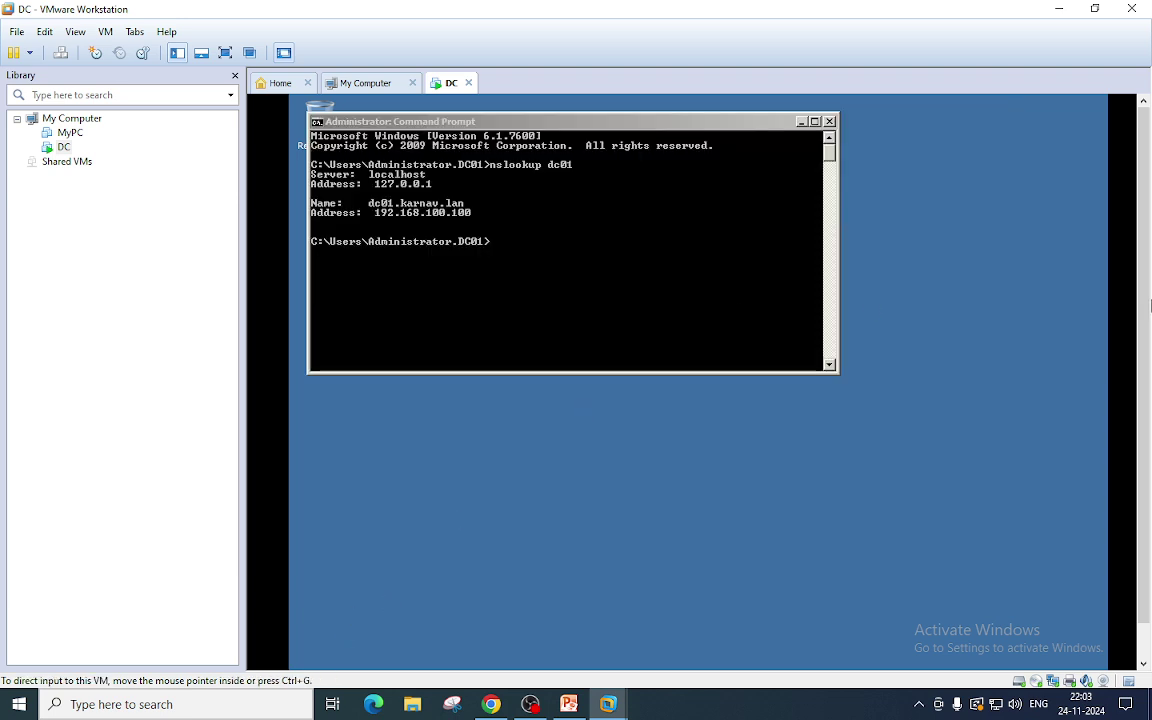
In Sites and Services, expand Default-First-Site-Name > Servers to confirm DC01, then close it.
left_click(322, 655)
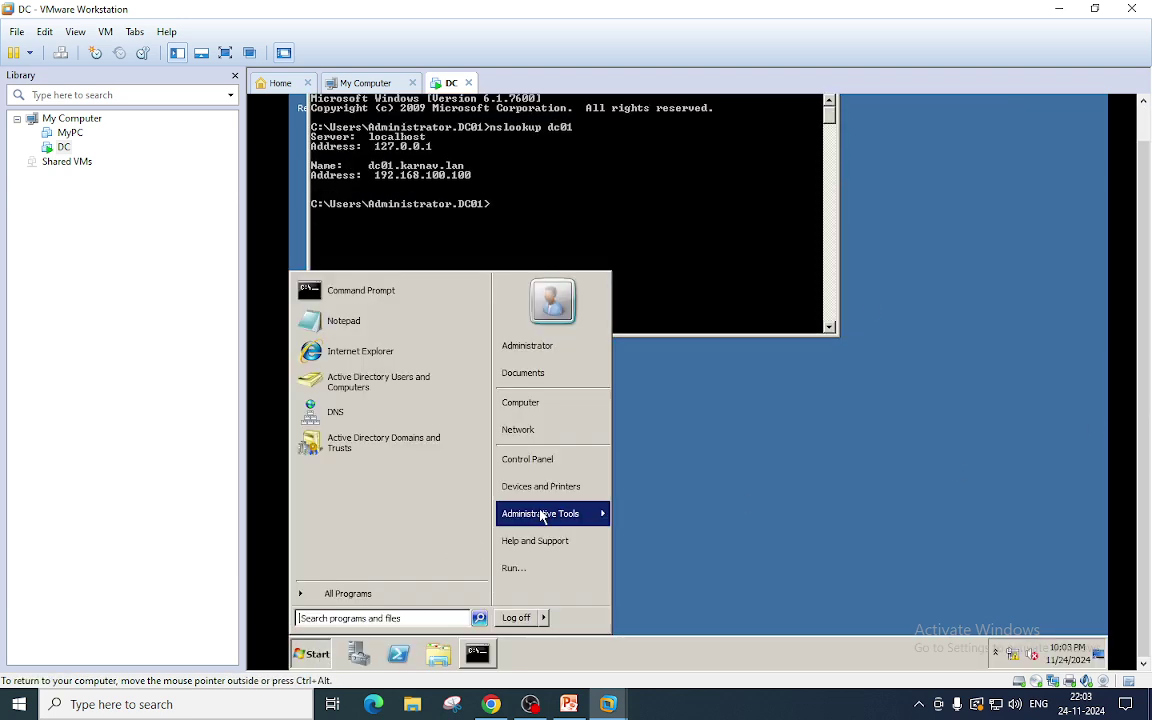
mouse_move(580, 513)
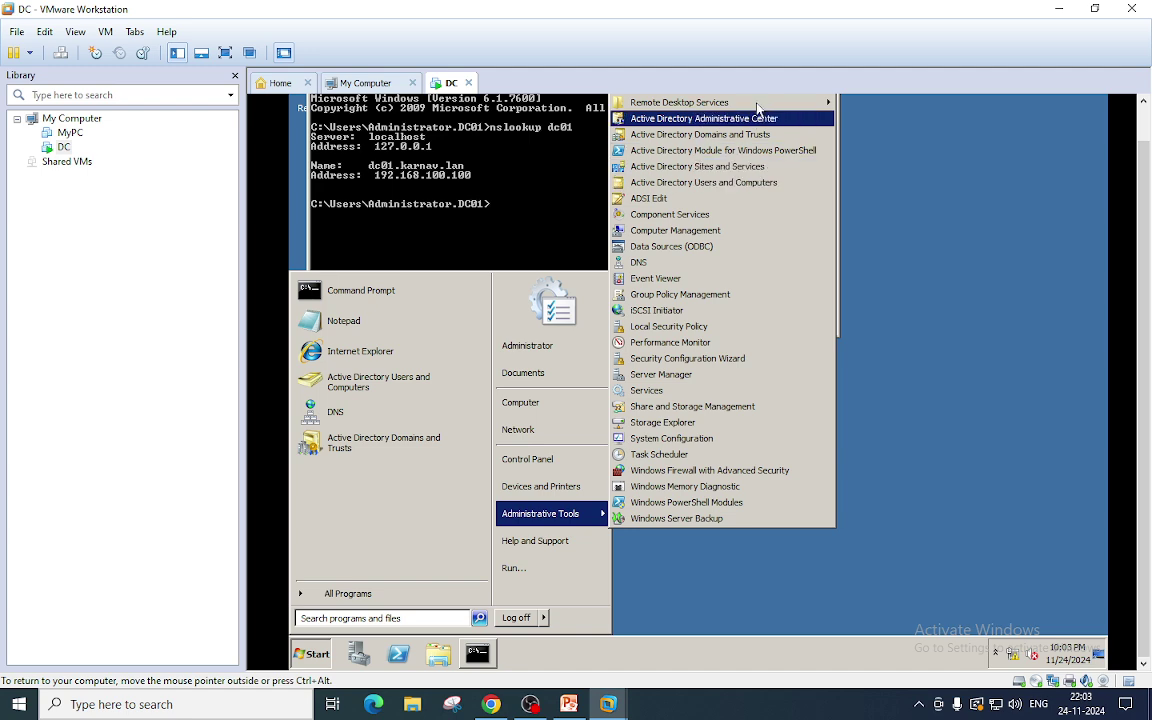
left_click(762, 176)
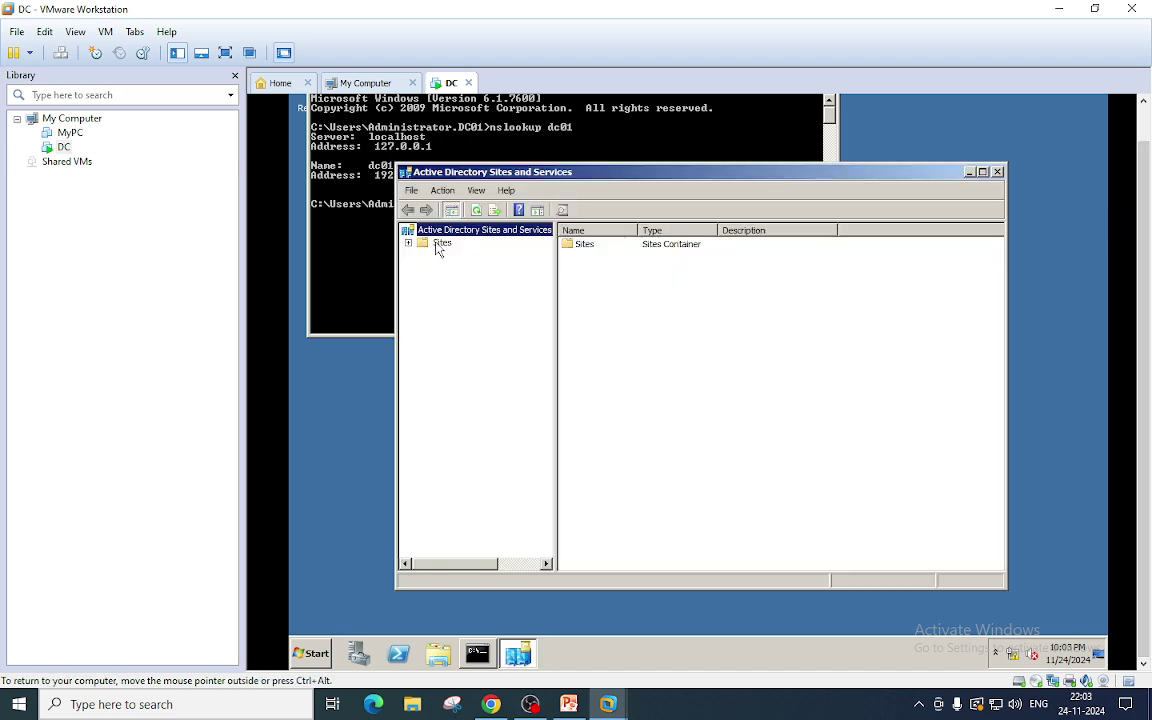
double_click(440, 246)
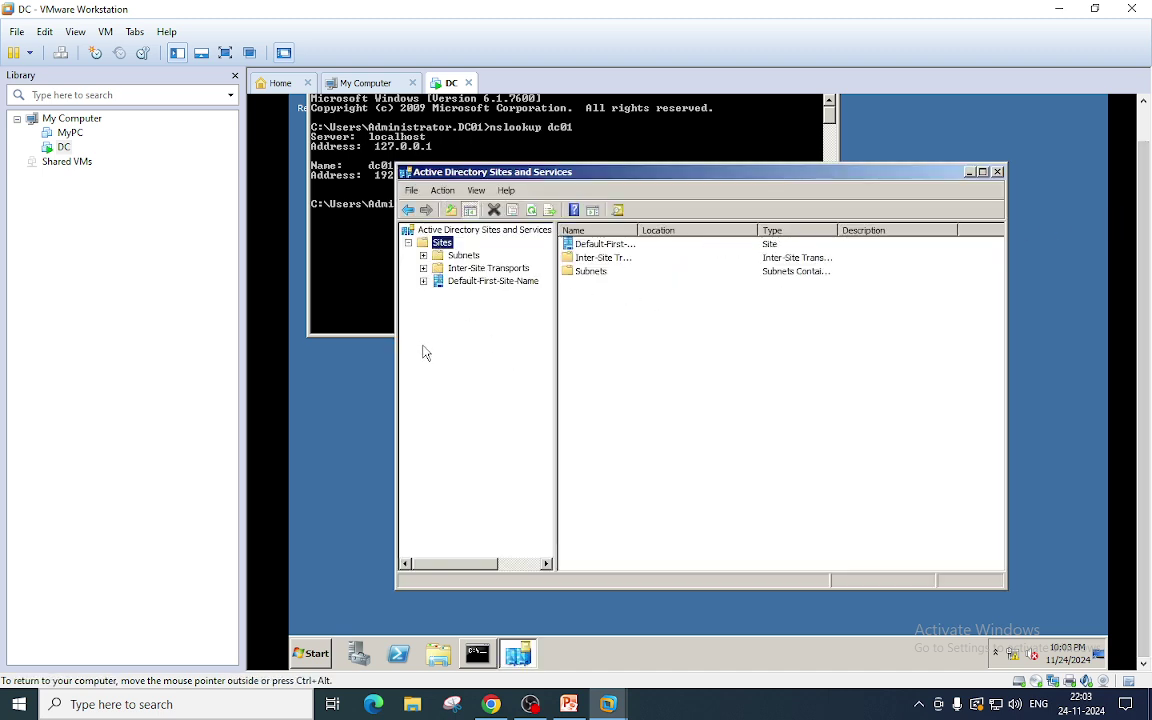
left_click(423, 281)
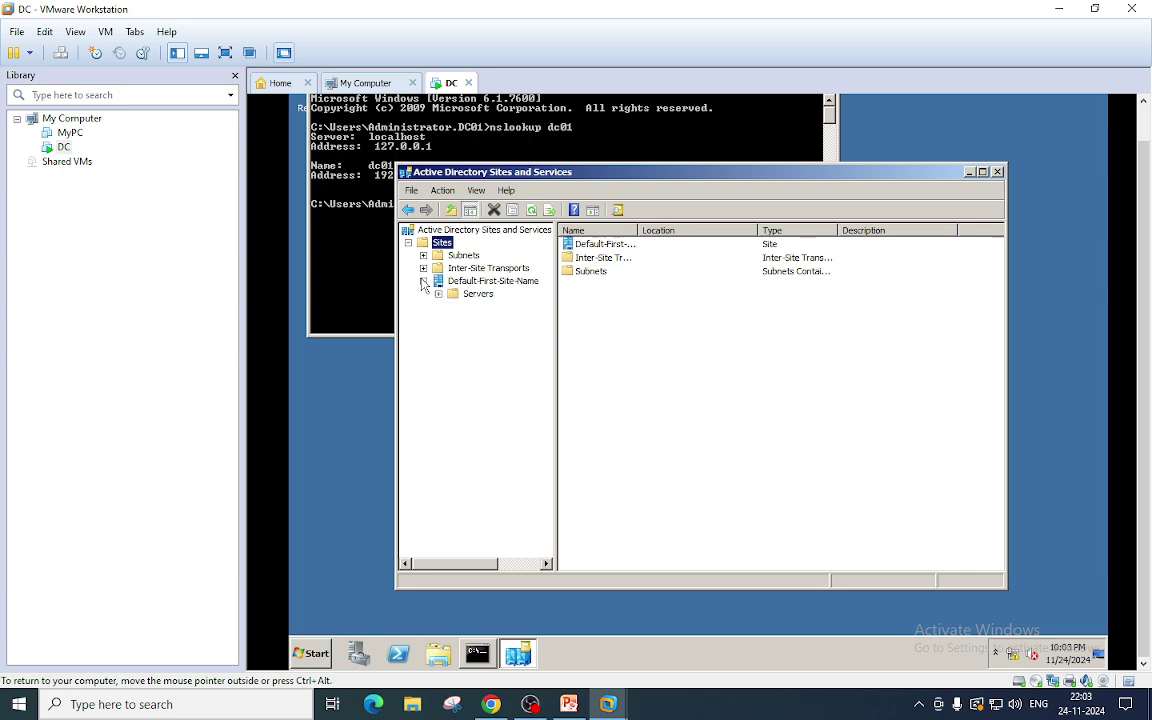
left_click(494, 282)
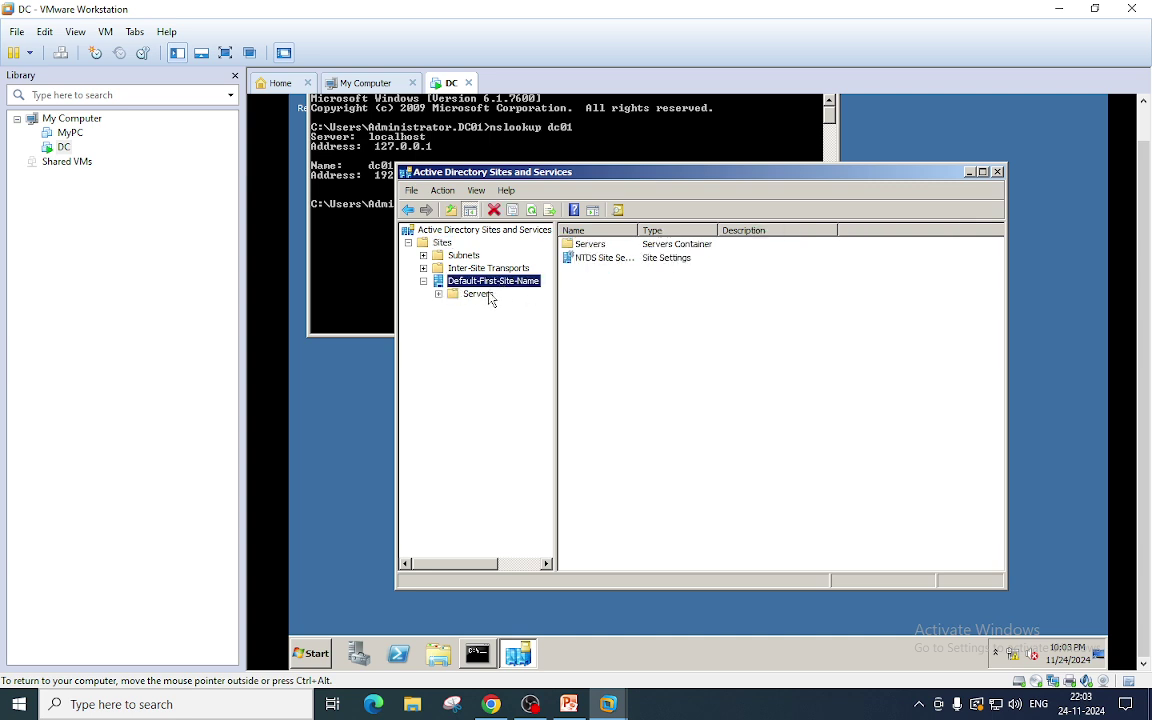
double_click(478, 294)
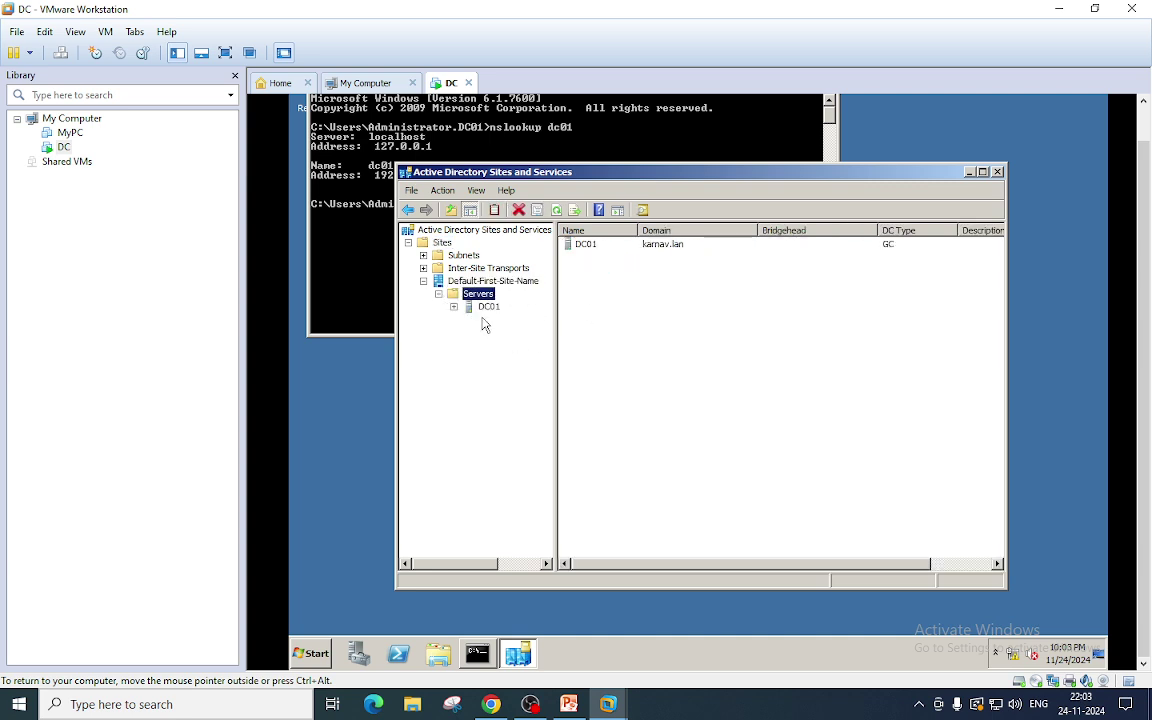
left_click(489, 307)
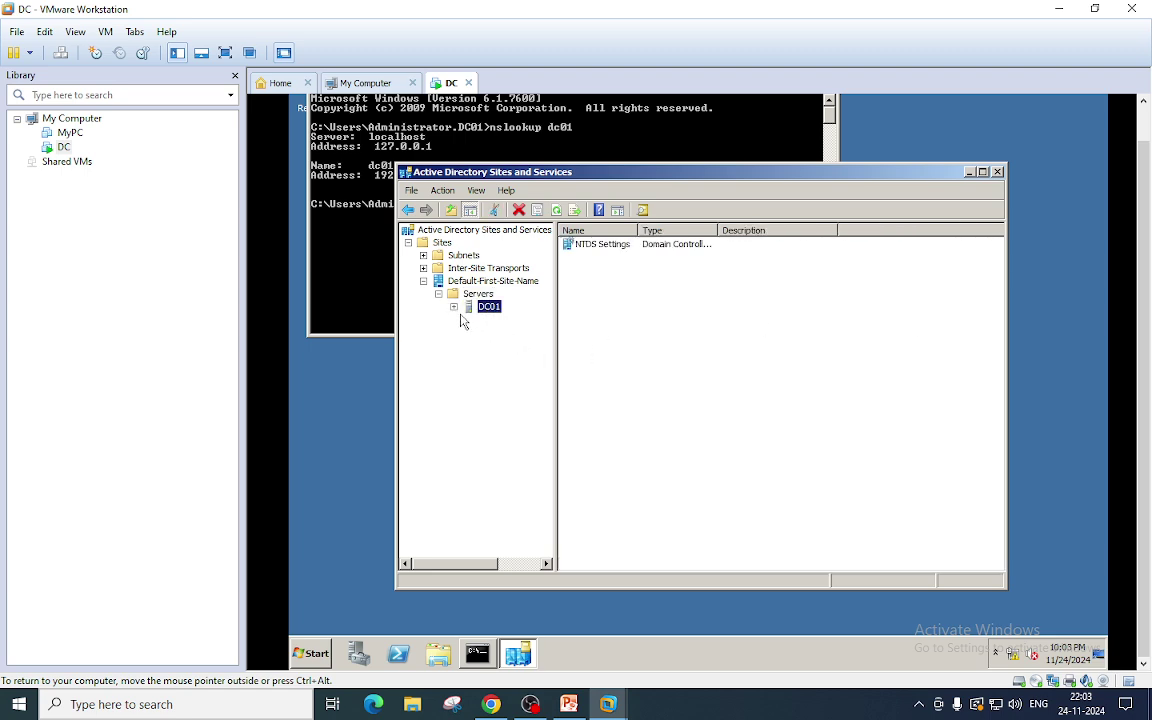
left_click(455, 308)
left_click(998, 172)
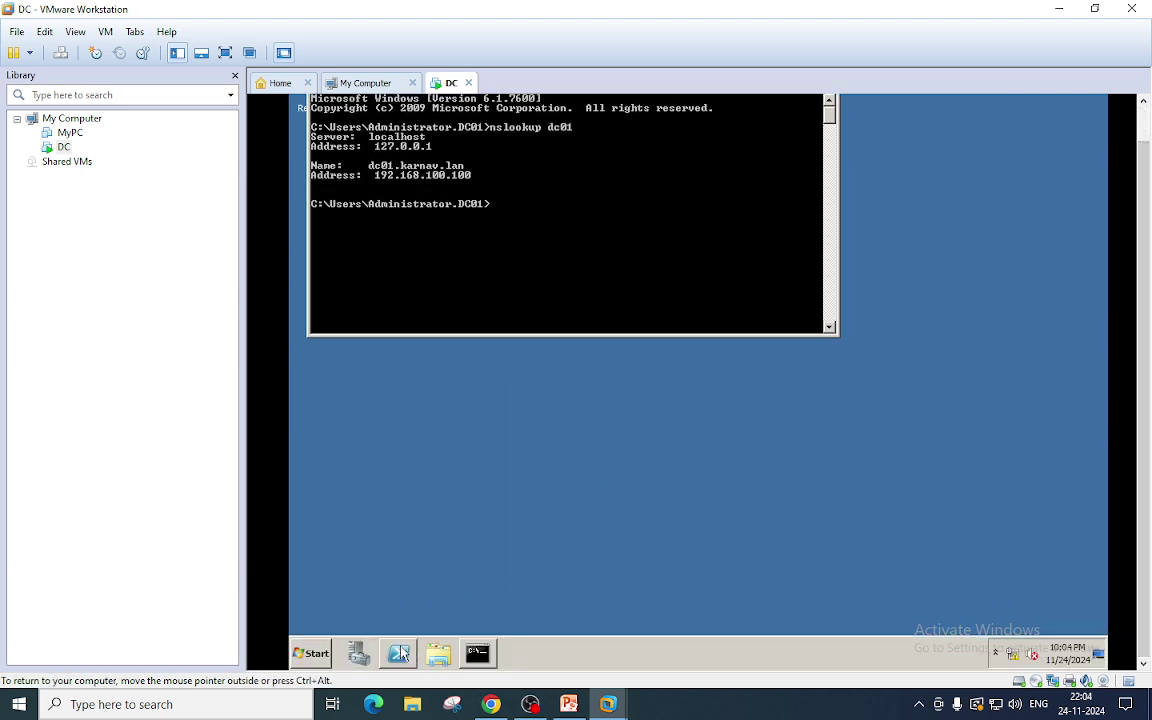
Open Windows PowerShell from the taskbar and run get-adforest.
right_click(398, 654)
left_click(400, 606)
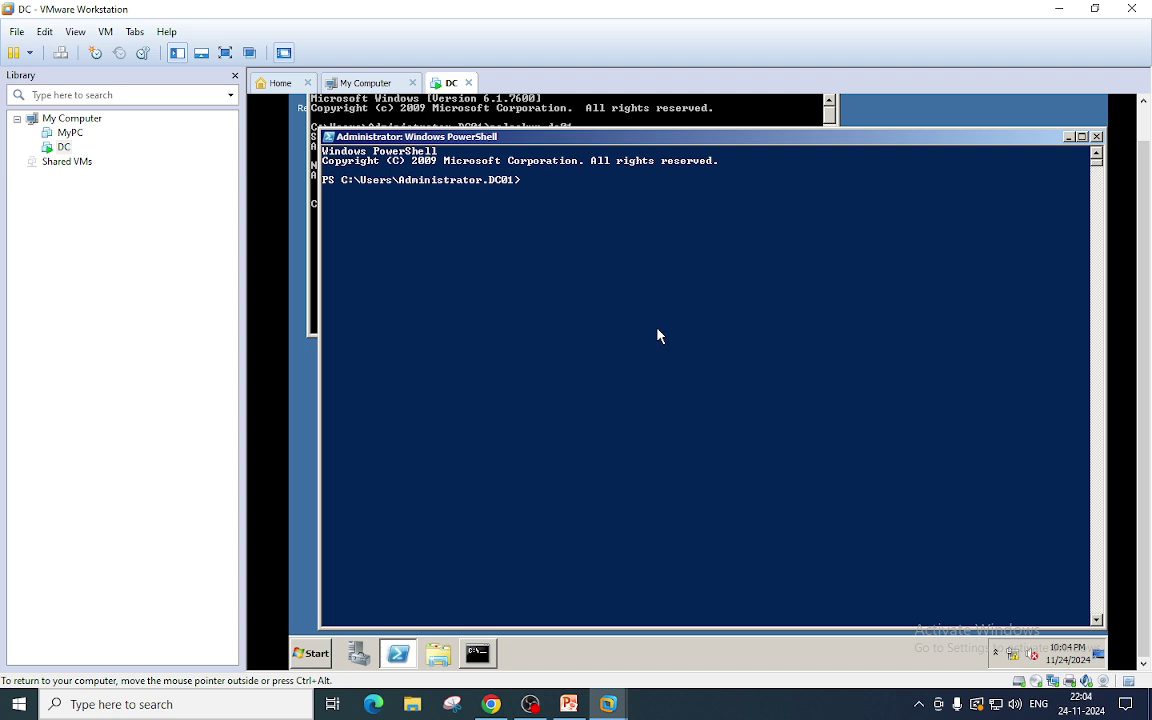
type("get-adforest")
key("Return")
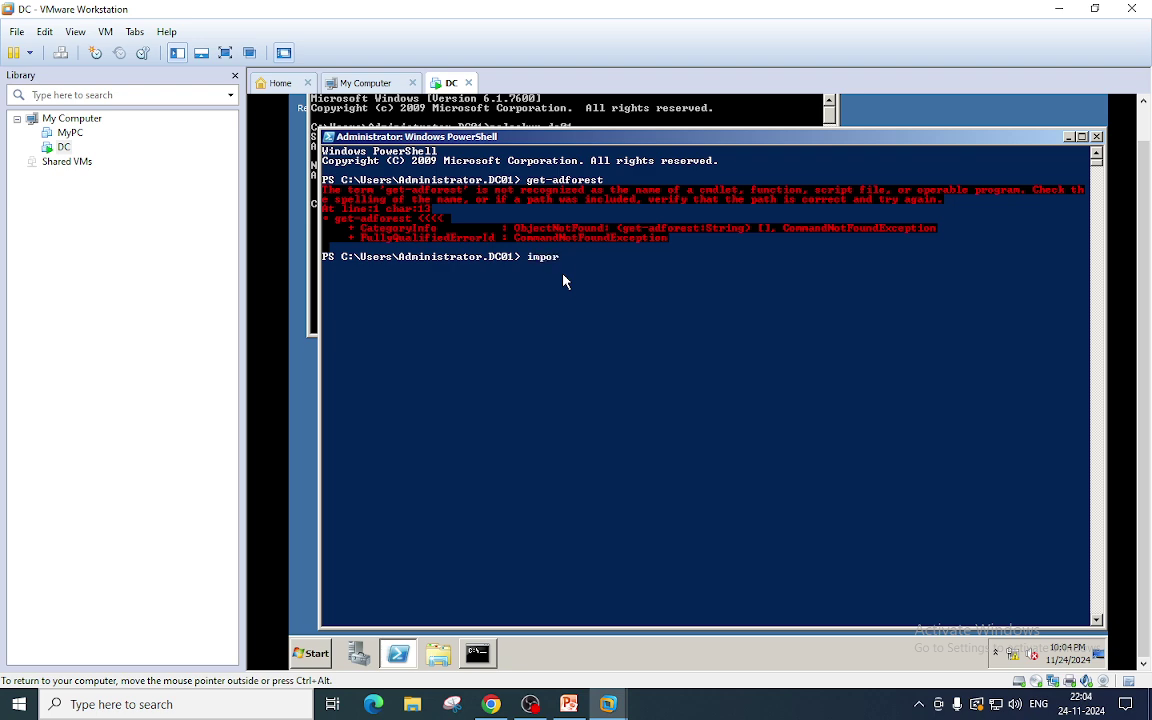
Import the ActiveDirectory module and recall the get-adforest command.
type("dule ac")
type("tucve")
key("BackSpace")
key("BackSpace")
key("BackSpace")
key("BackSpace")
type("ivedirectory")
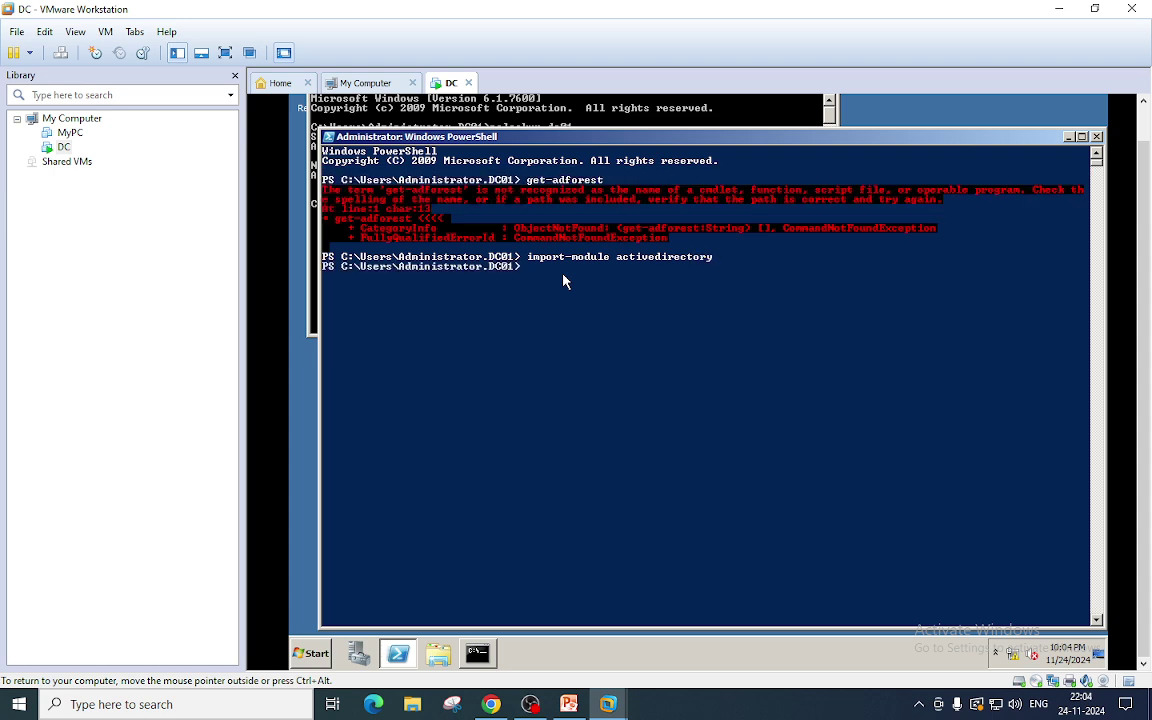
key("Up")
key("Up")
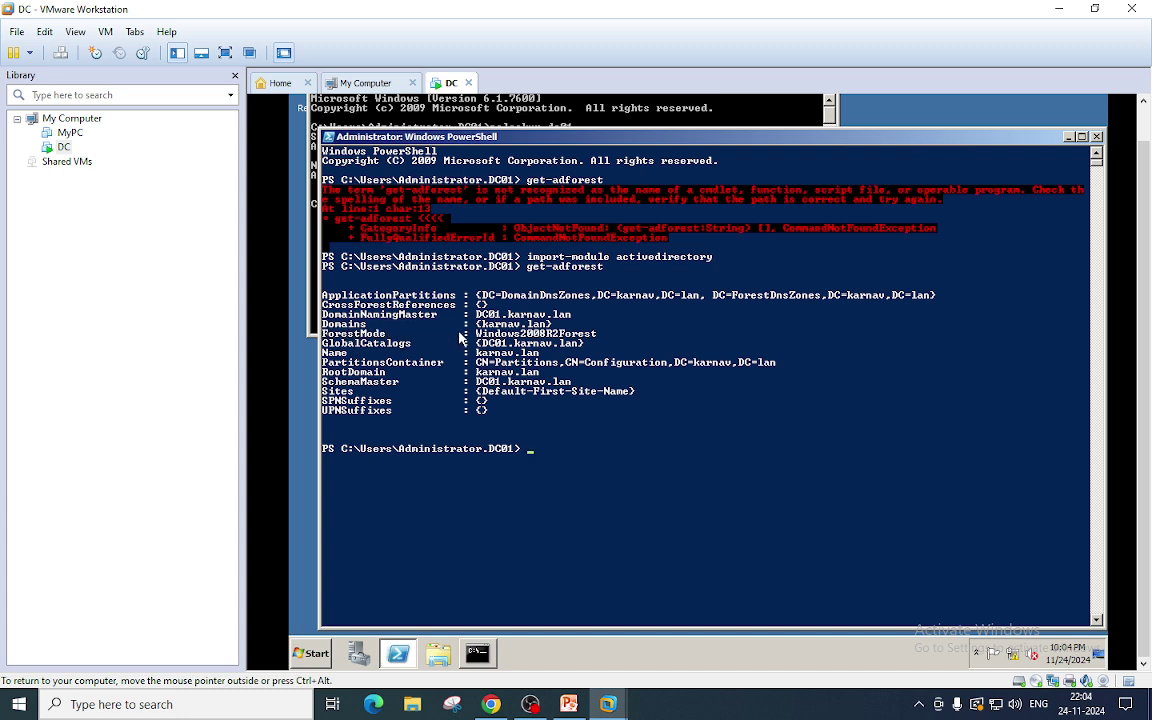
Highlight karnav.lan on the Domains and RootDomain lines of the forest output.
left_click_drag(570, 304, 481, 314)
left_click(530, 300)
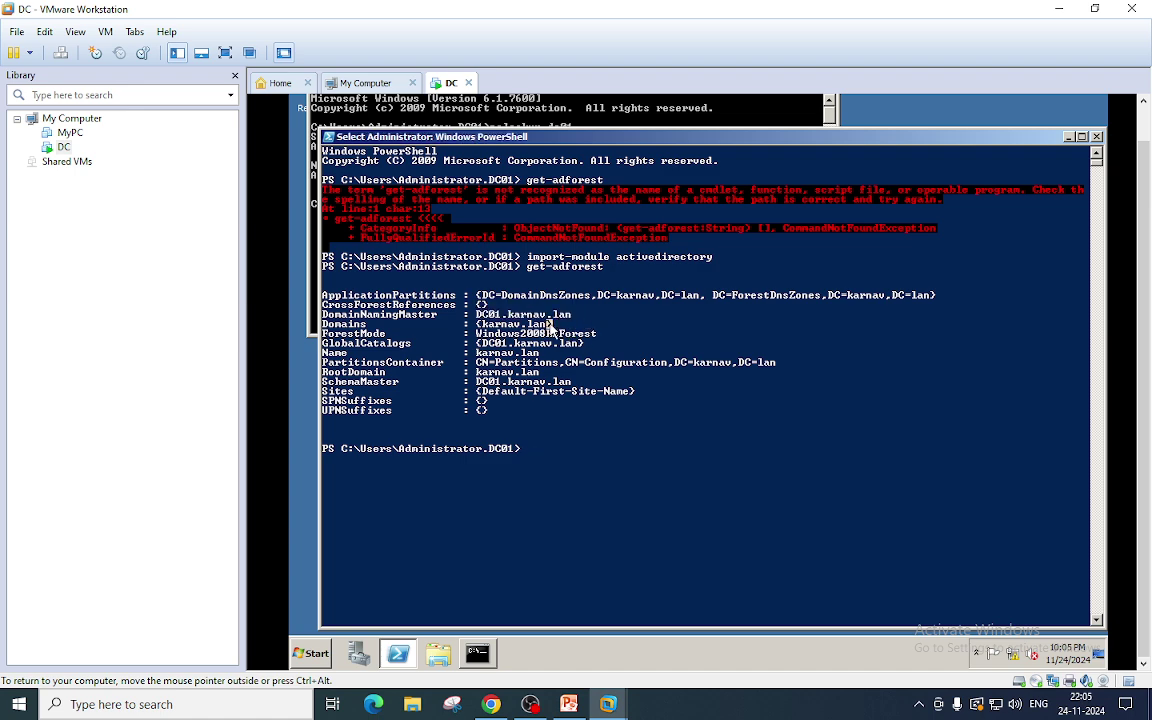
left_click_drag(550, 327, 479, 330)
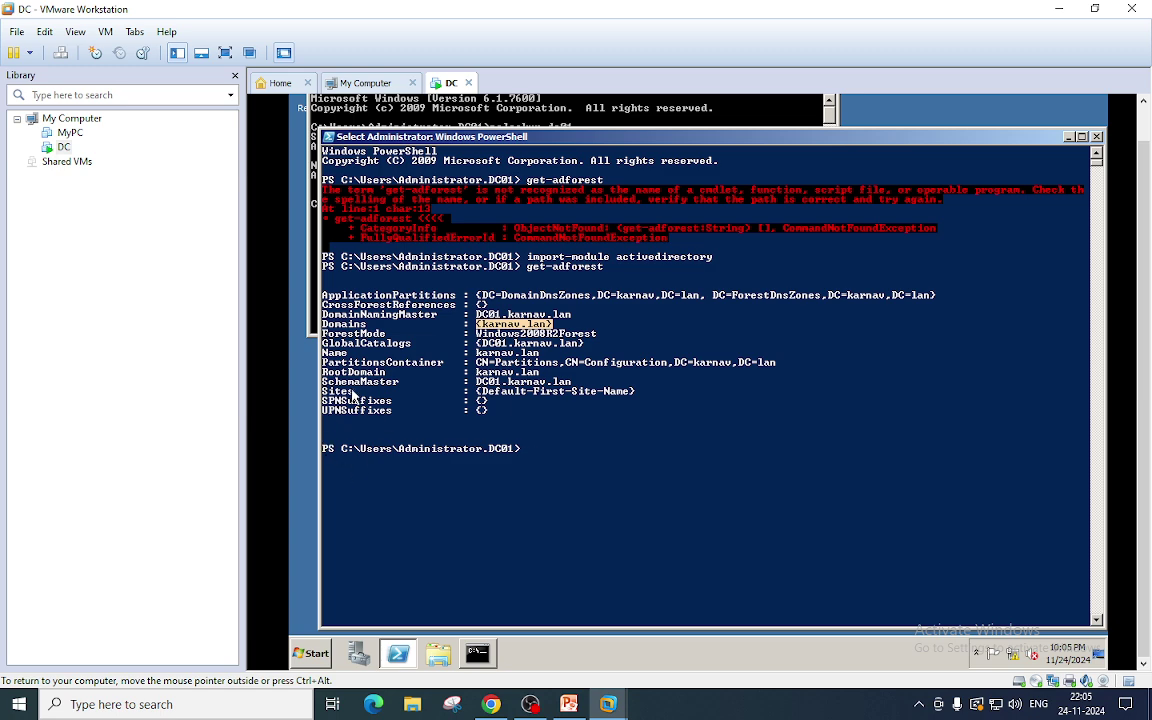
left_click_drag(538, 372, 470, 373)
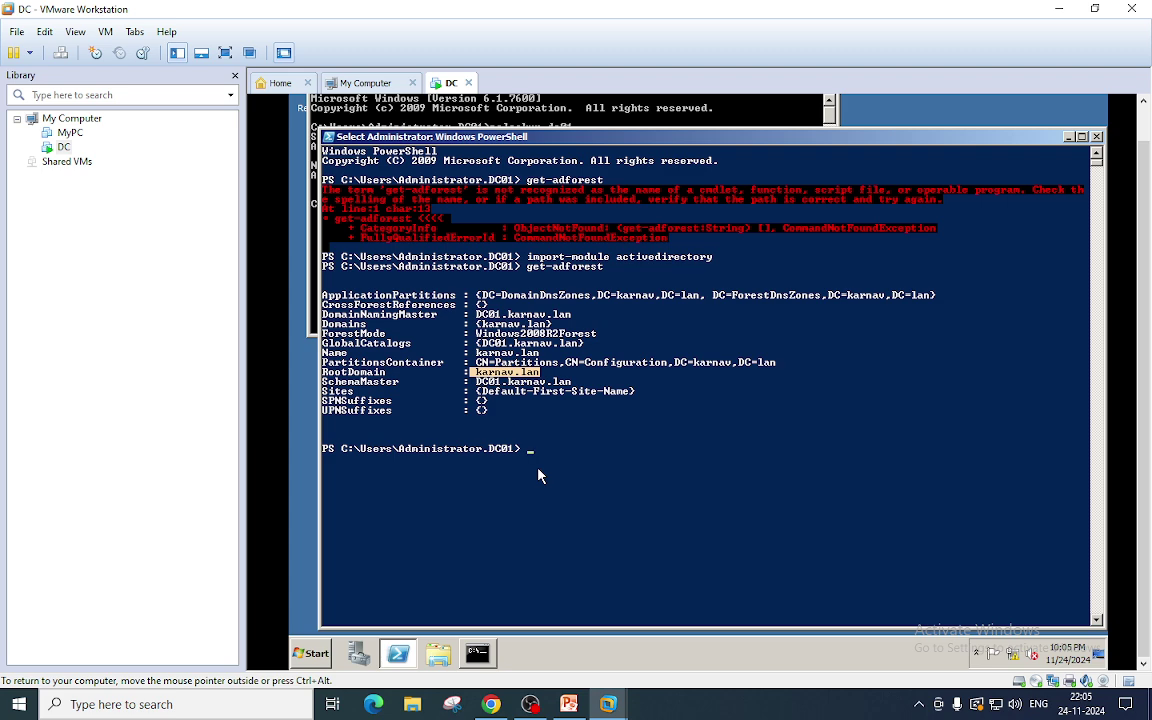
Run get-addomain for karnav.lan and highlight the NetBIOSName KARNAV line in the output.
key("Return")
key("Up")
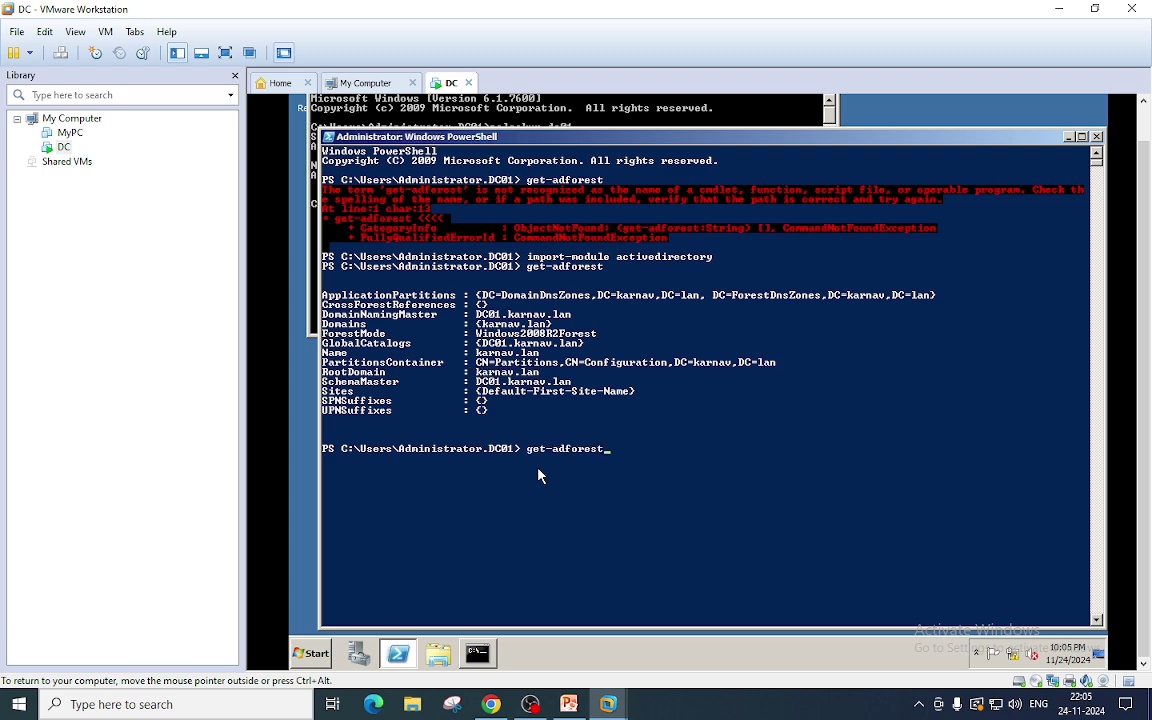
key("BackSpace")
key("BackSpace")
key("BackSpace")
key("BackSpace")
key("BackSpace")
key("BackSpace")
type("domain")
key("Return")
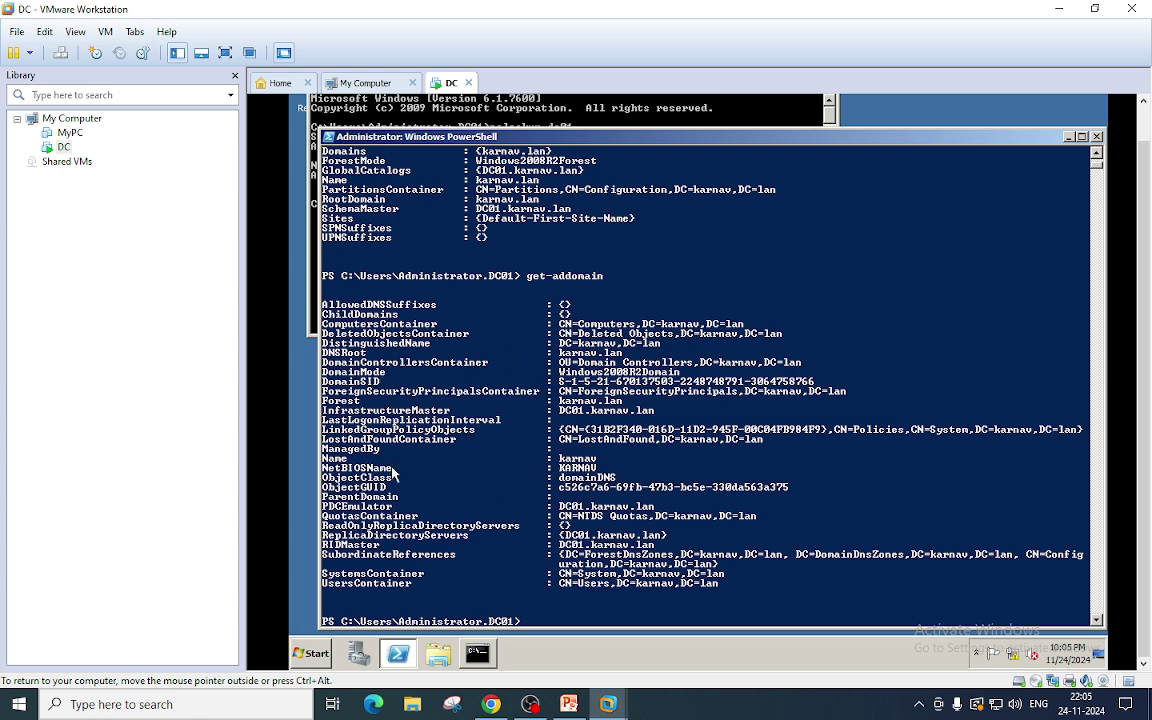
left_click_drag(392, 470, 323, 469)
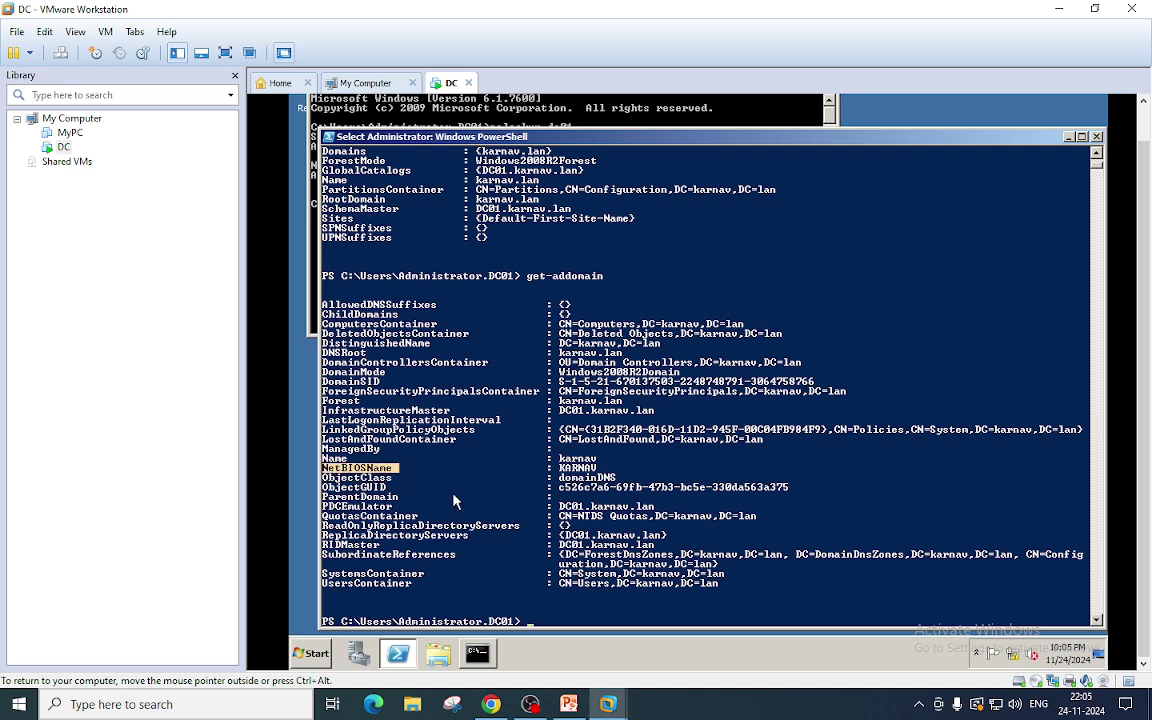
scroll(453, 500, "down", 2)
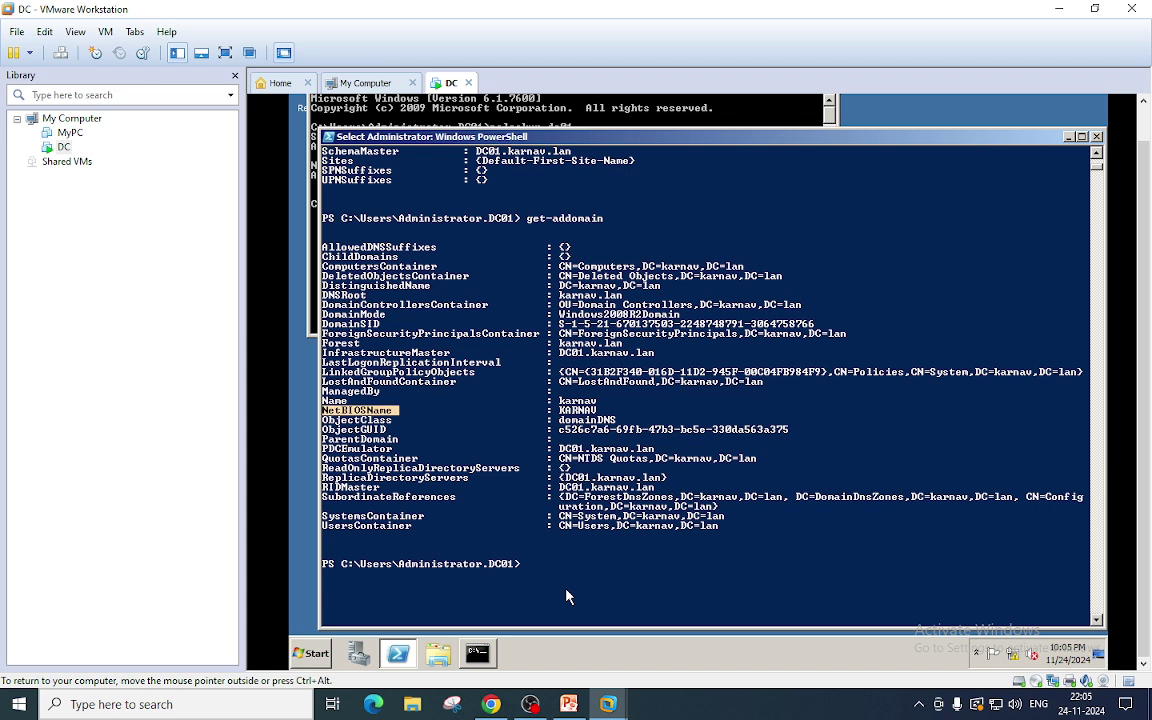
type("g")
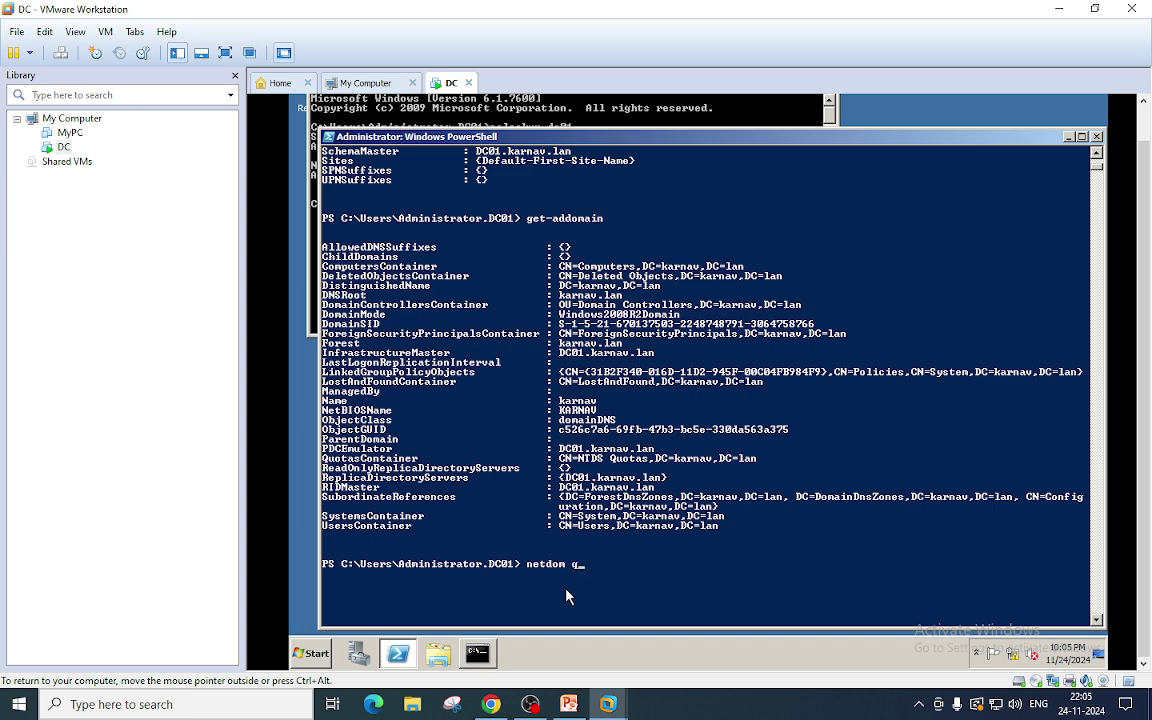
Run 'netdom query dc' to confirm DC01 is the only domain controller, then nudge PowerShell upward.
type("dc")
key("Return")
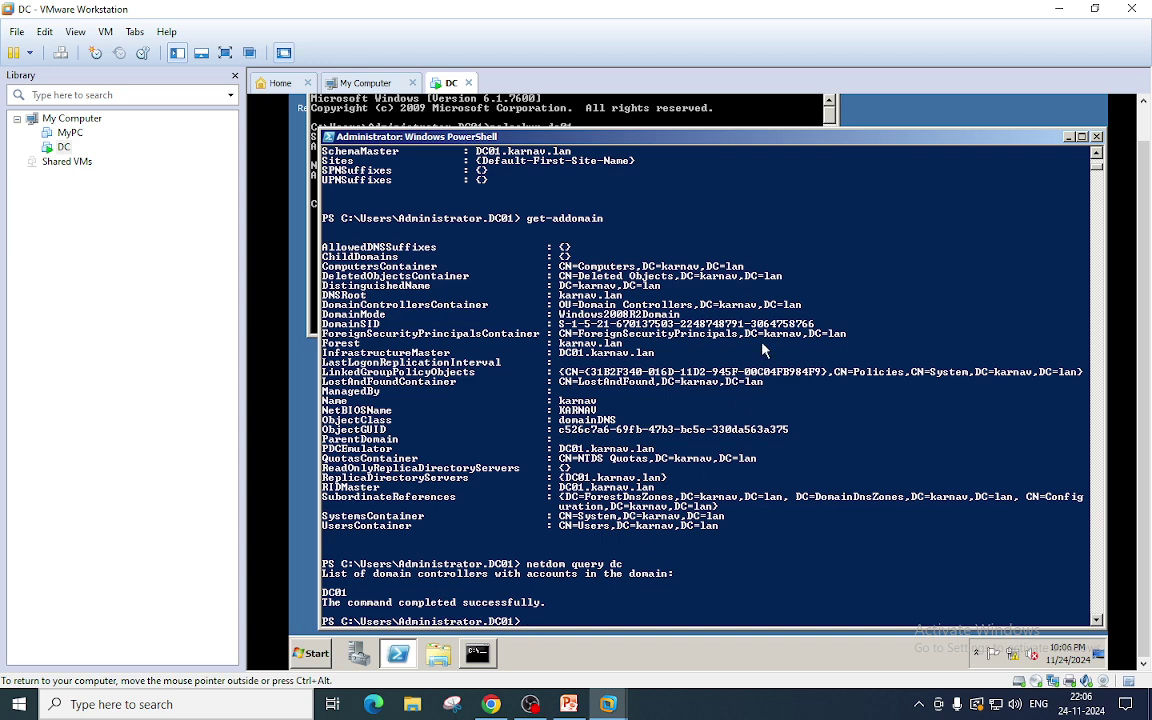
left_click_drag(787, 140, 767, 110)
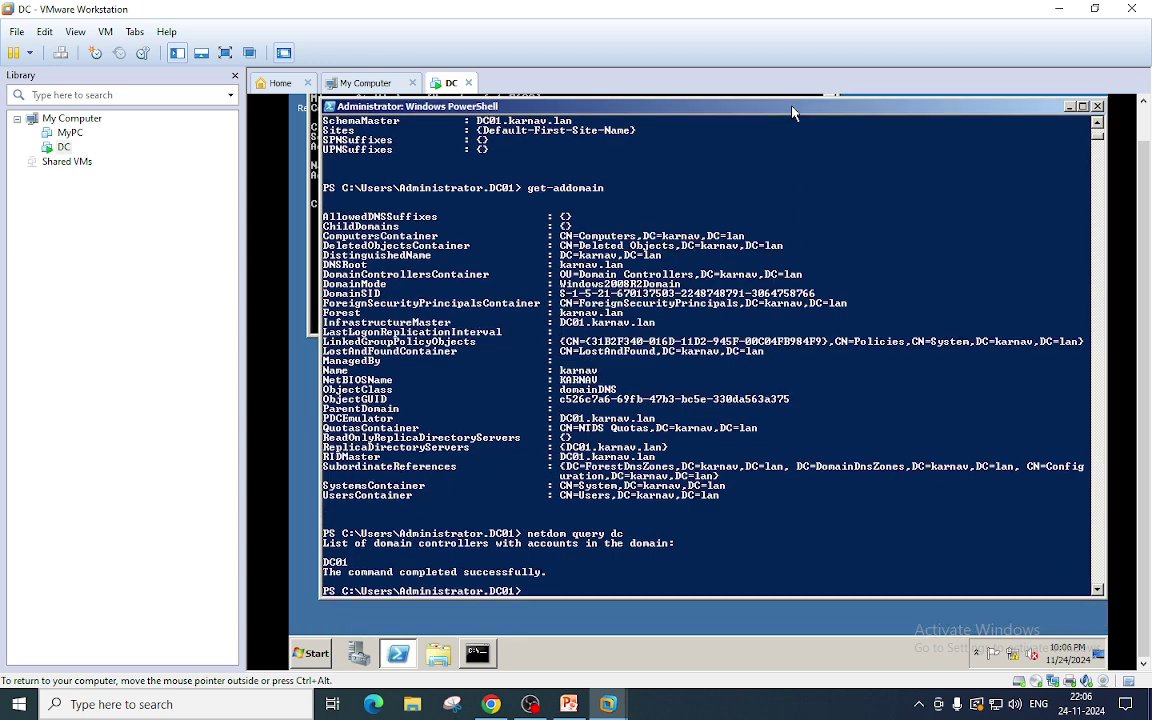